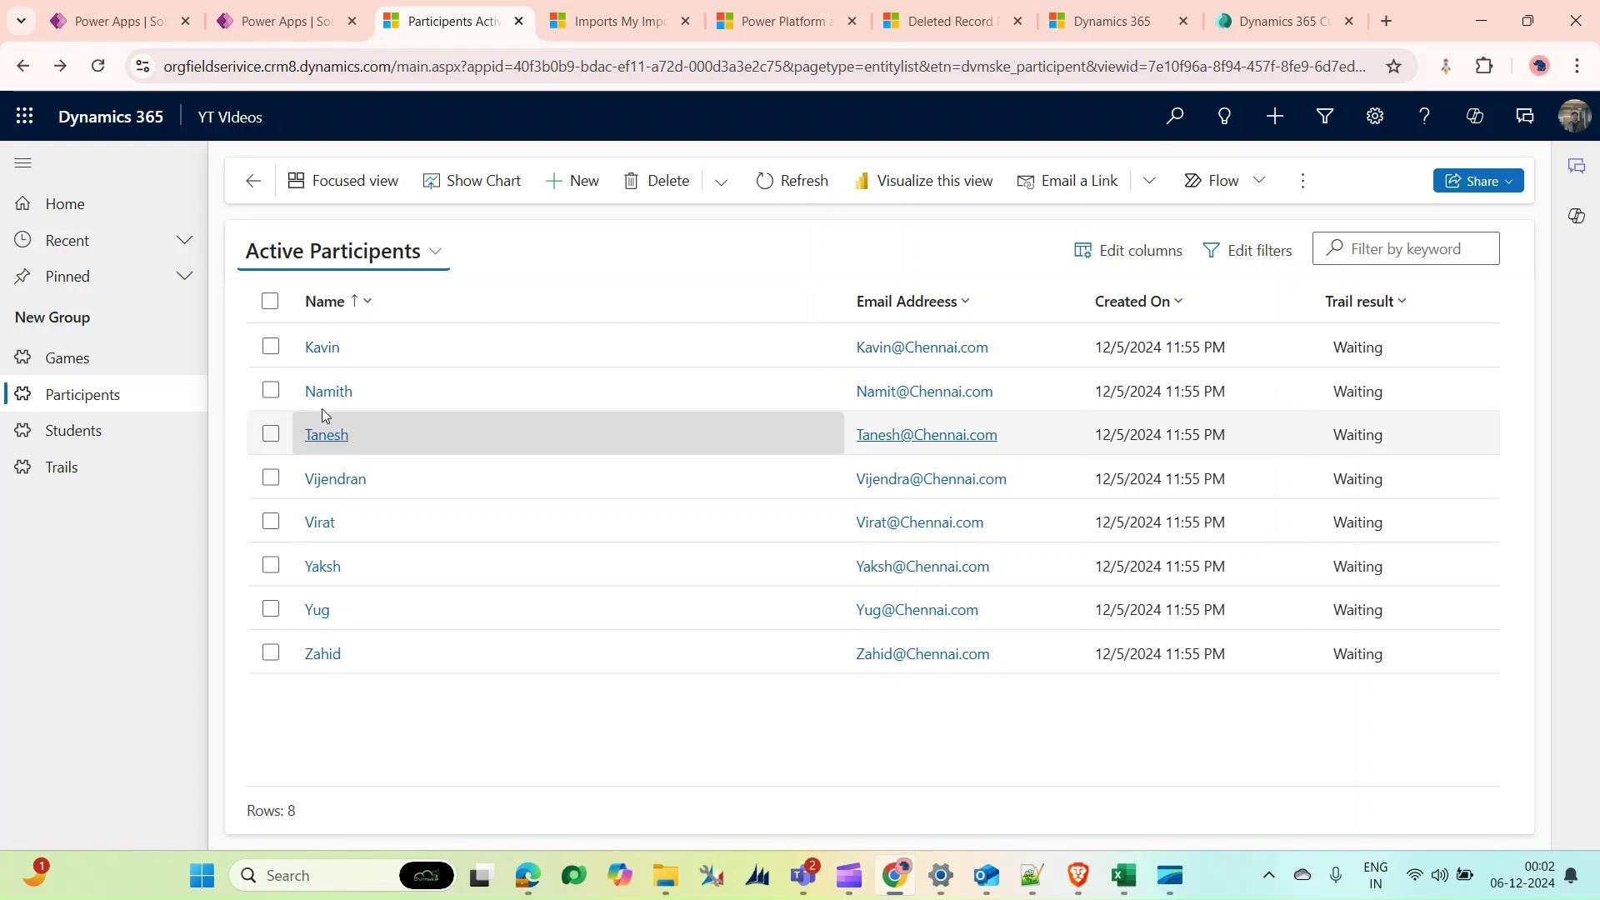
Review two participant records from the Active Participants list in Dynamics 365
{"action": "left_click", "coordinate": [330, 352]}
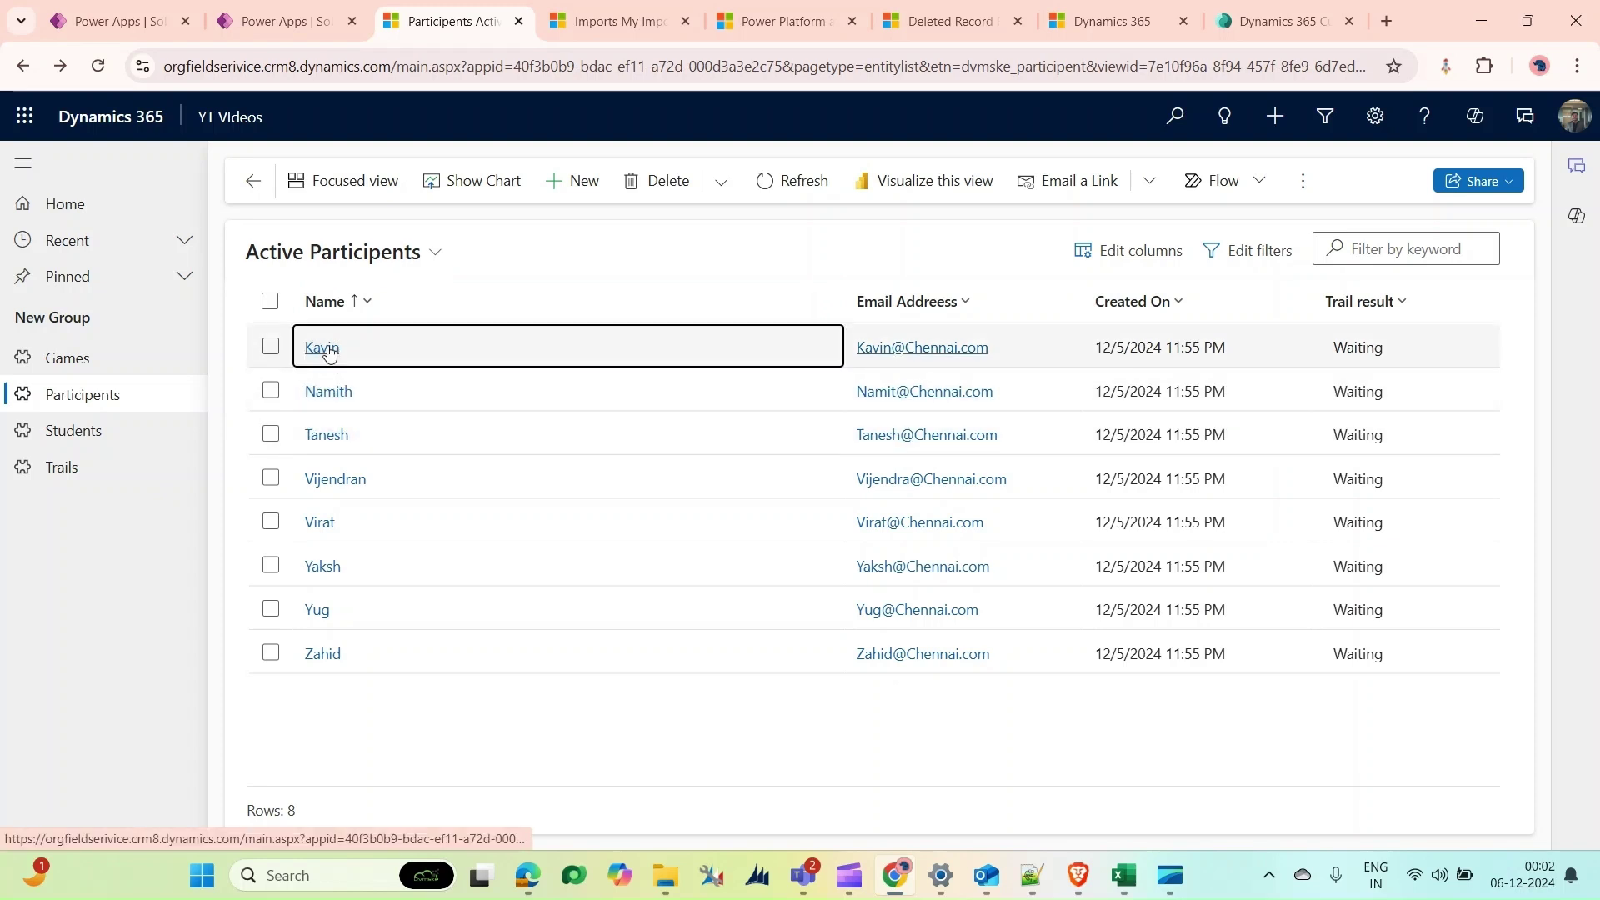
{"action": "scroll", "coordinate": [432, 429], "scroll_direction": "down", "scroll_amount": 3}
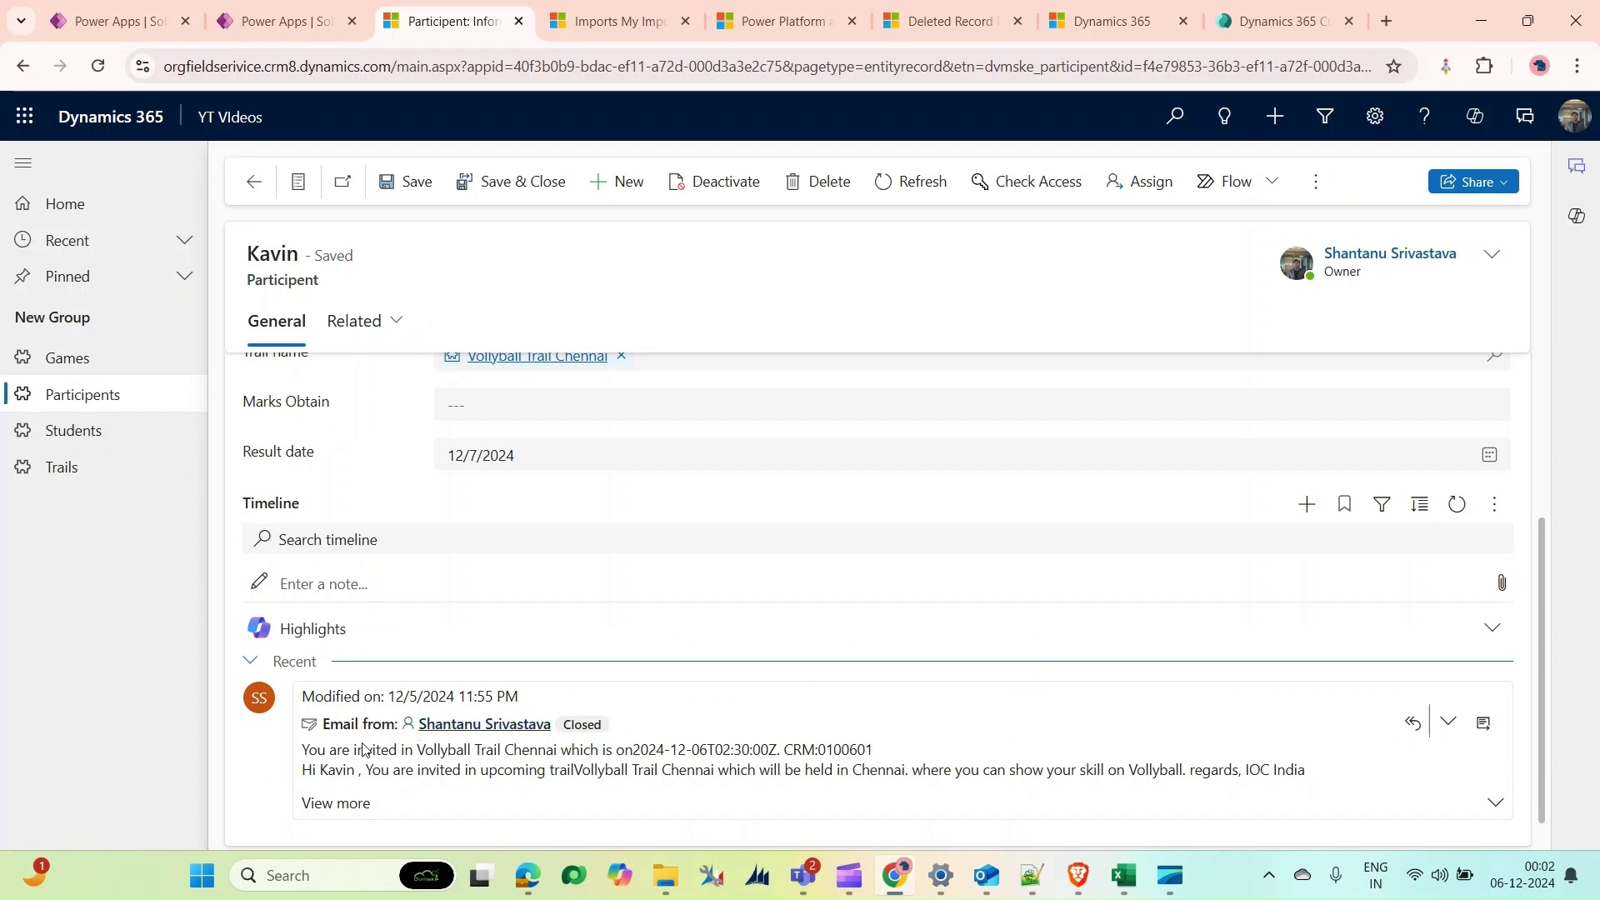
{"action": "scroll", "coordinate": [661, 764], "scroll_direction": "down", "scroll_amount": 1}
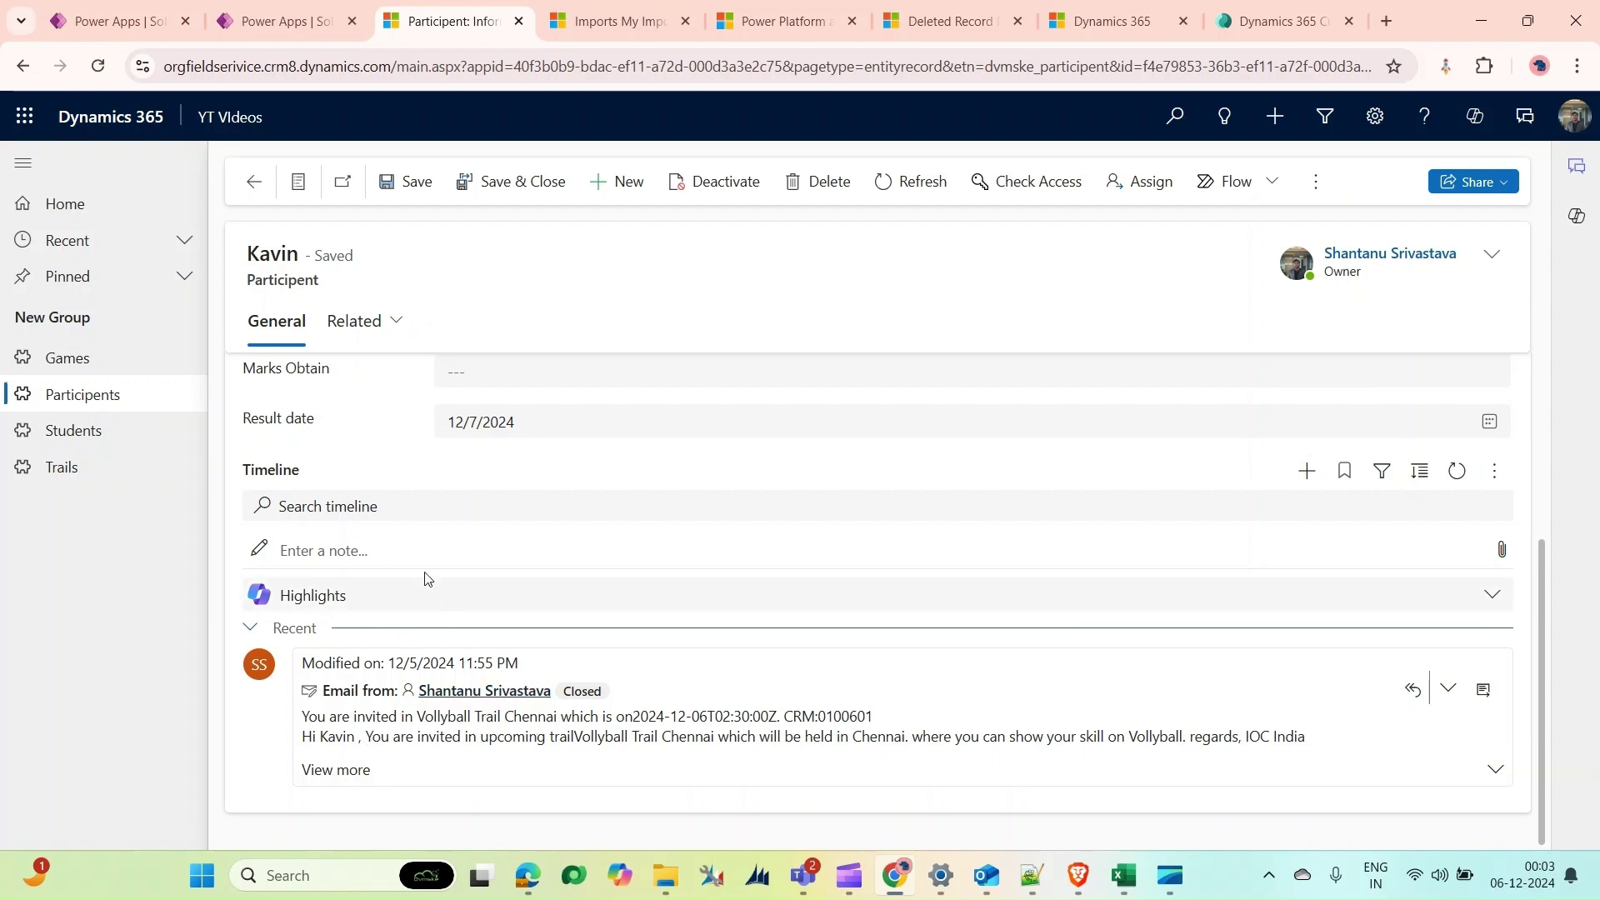
{"action": "left_click", "coordinate": [255, 182]}
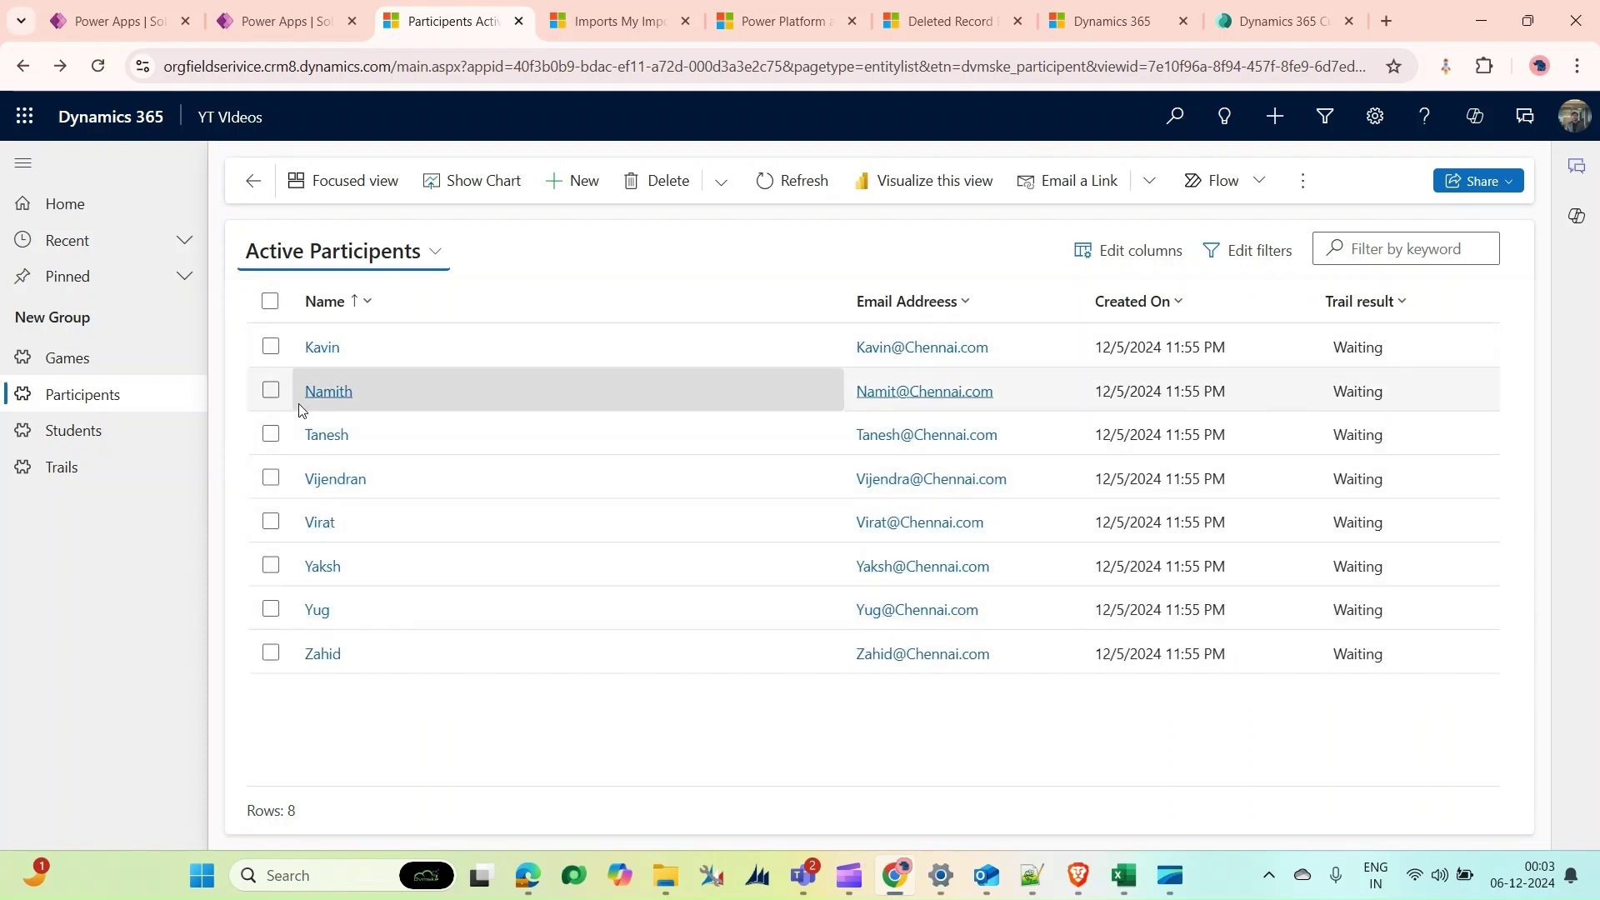
{"action": "left_click", "coordinate": [327, 392]}
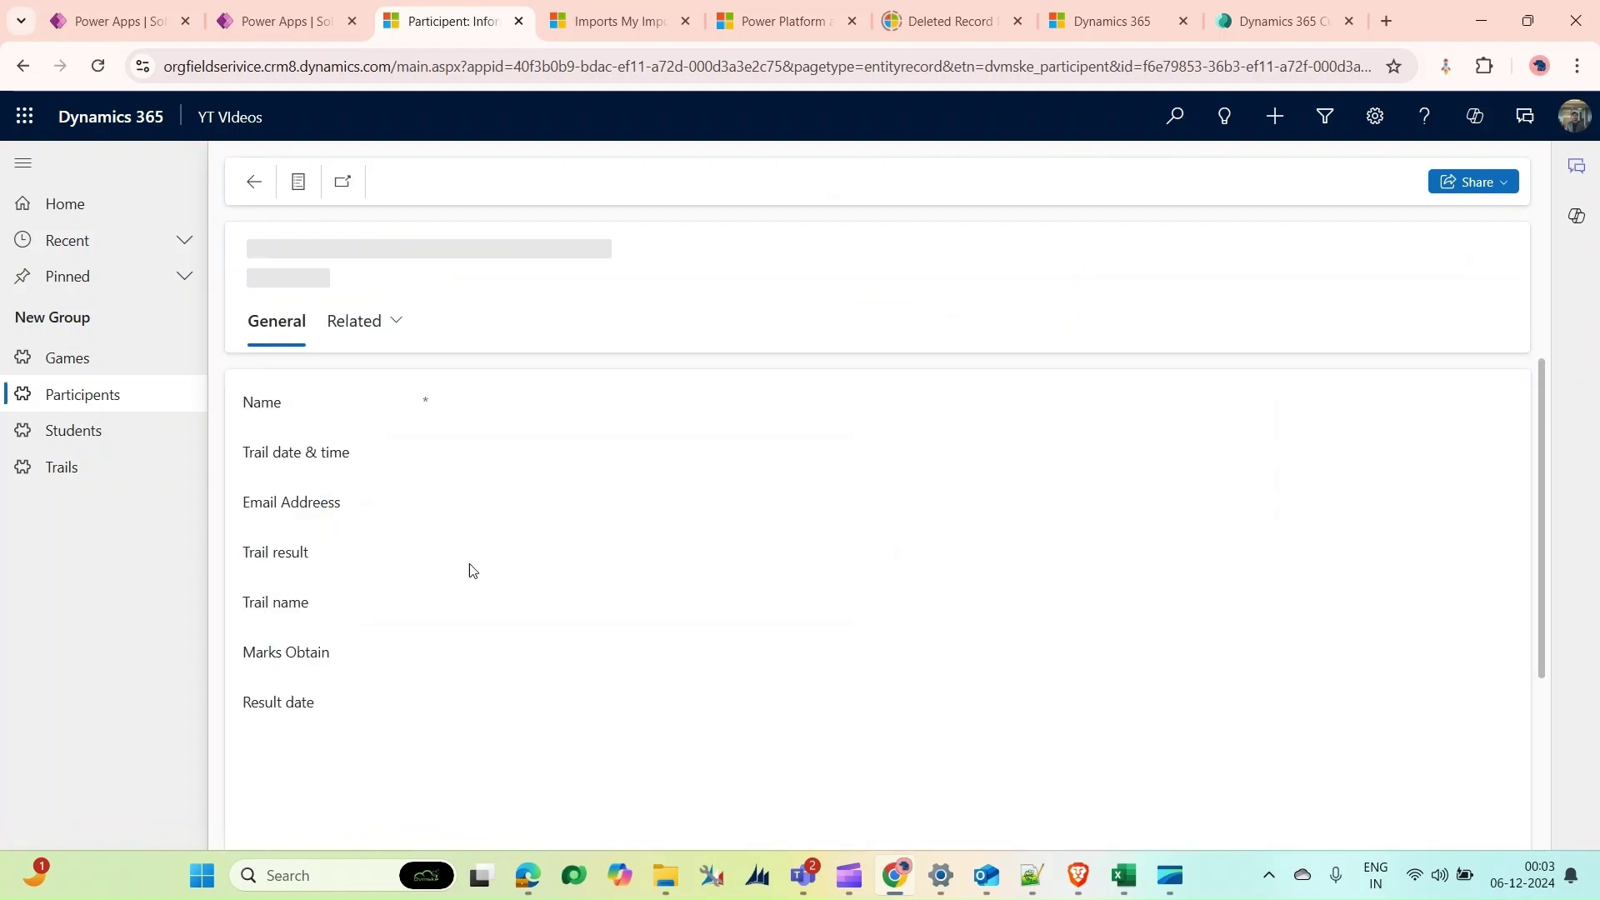
{"action": "scroll", "coordinate": [451, 542], "scroll_direction": "down", "scroll_amount": 2}
{"action": "scroll", "coordinate": [433, 635], "scroll_direction": "down", "scroll_amount": 2}
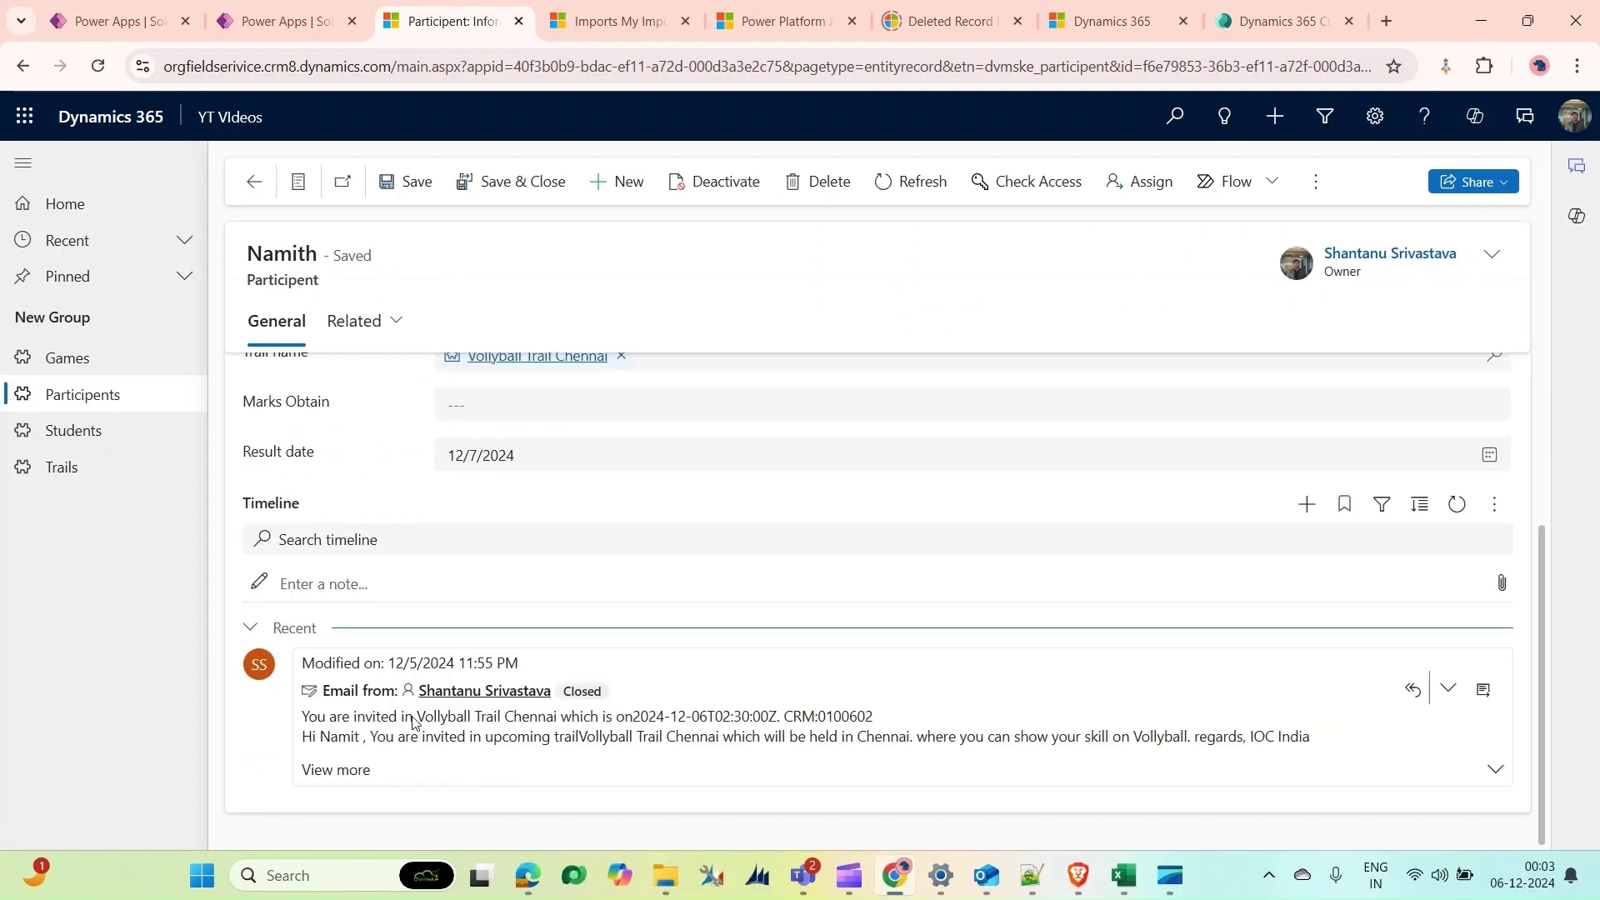
{"action": "left_click", "coordinate": [255, 182]}
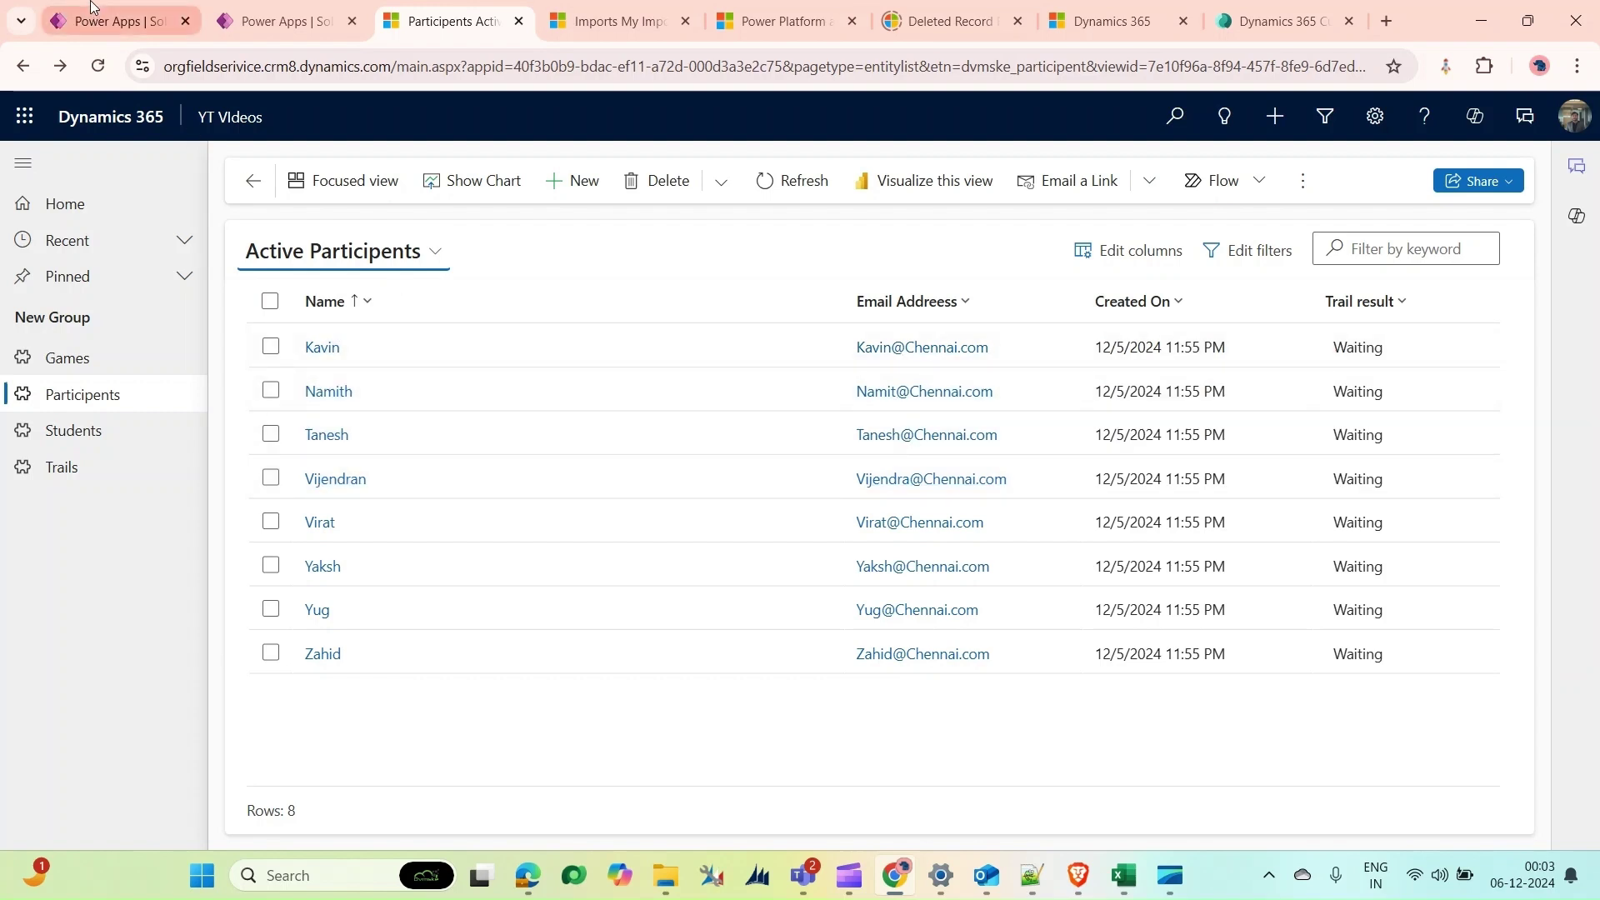
In Power Apps, filter to cloud flows and open 'Send Invitation to student for trail'
{"action": "left_click", "coordinate": [117, 21]}
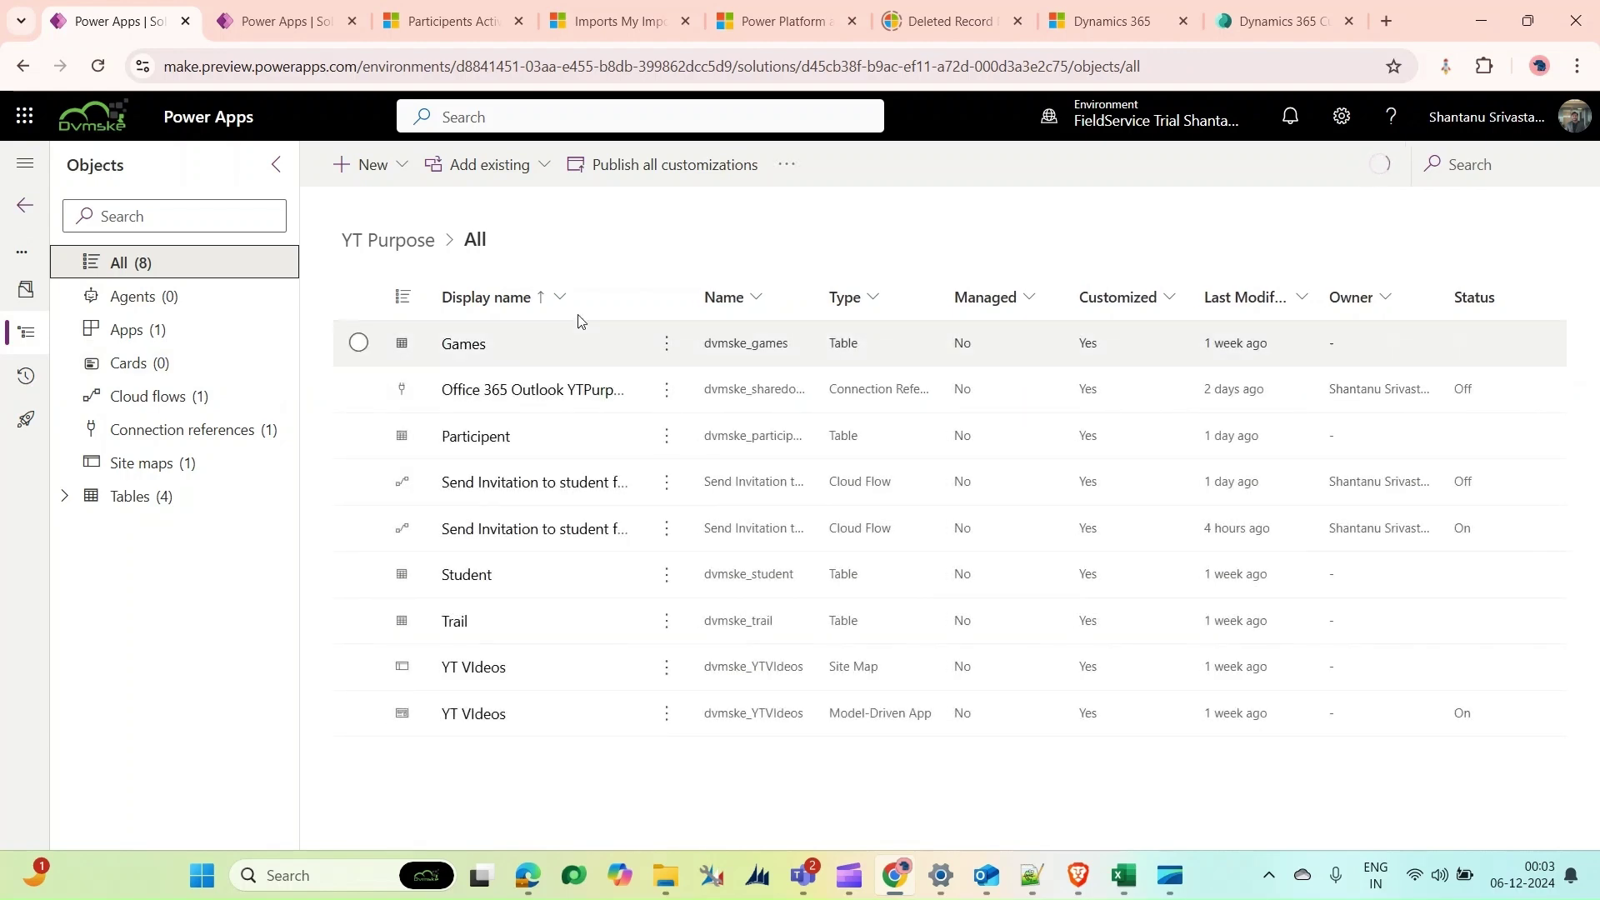
{"action": "left_click", "coordinate": [200, 399]}
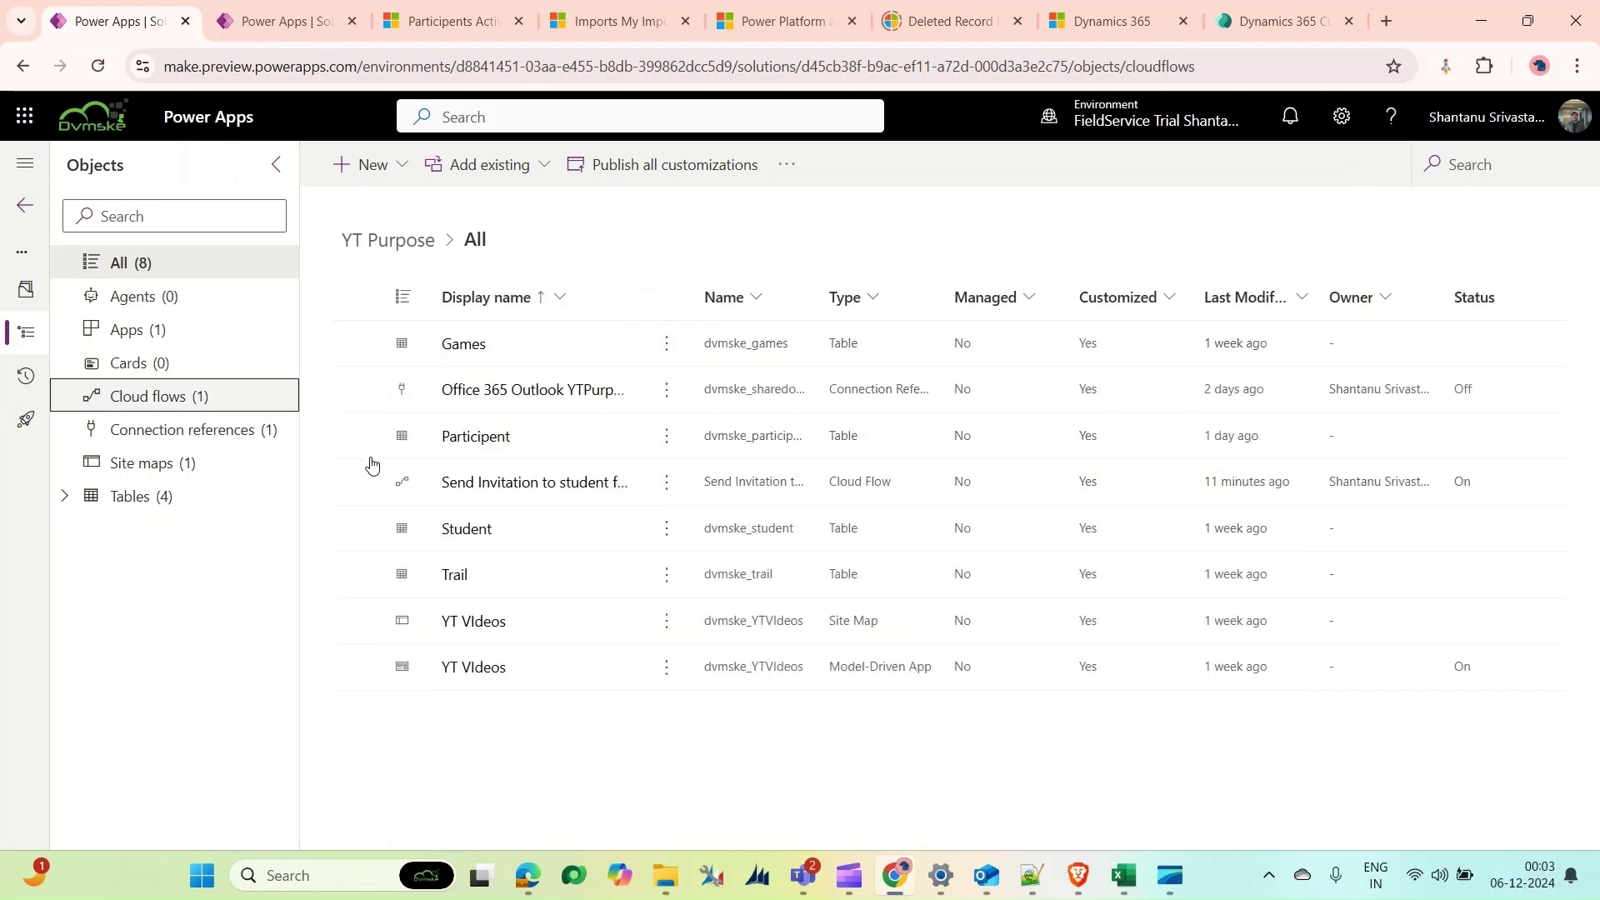
{"action": "left_click", "coordinate": [526, 348]}
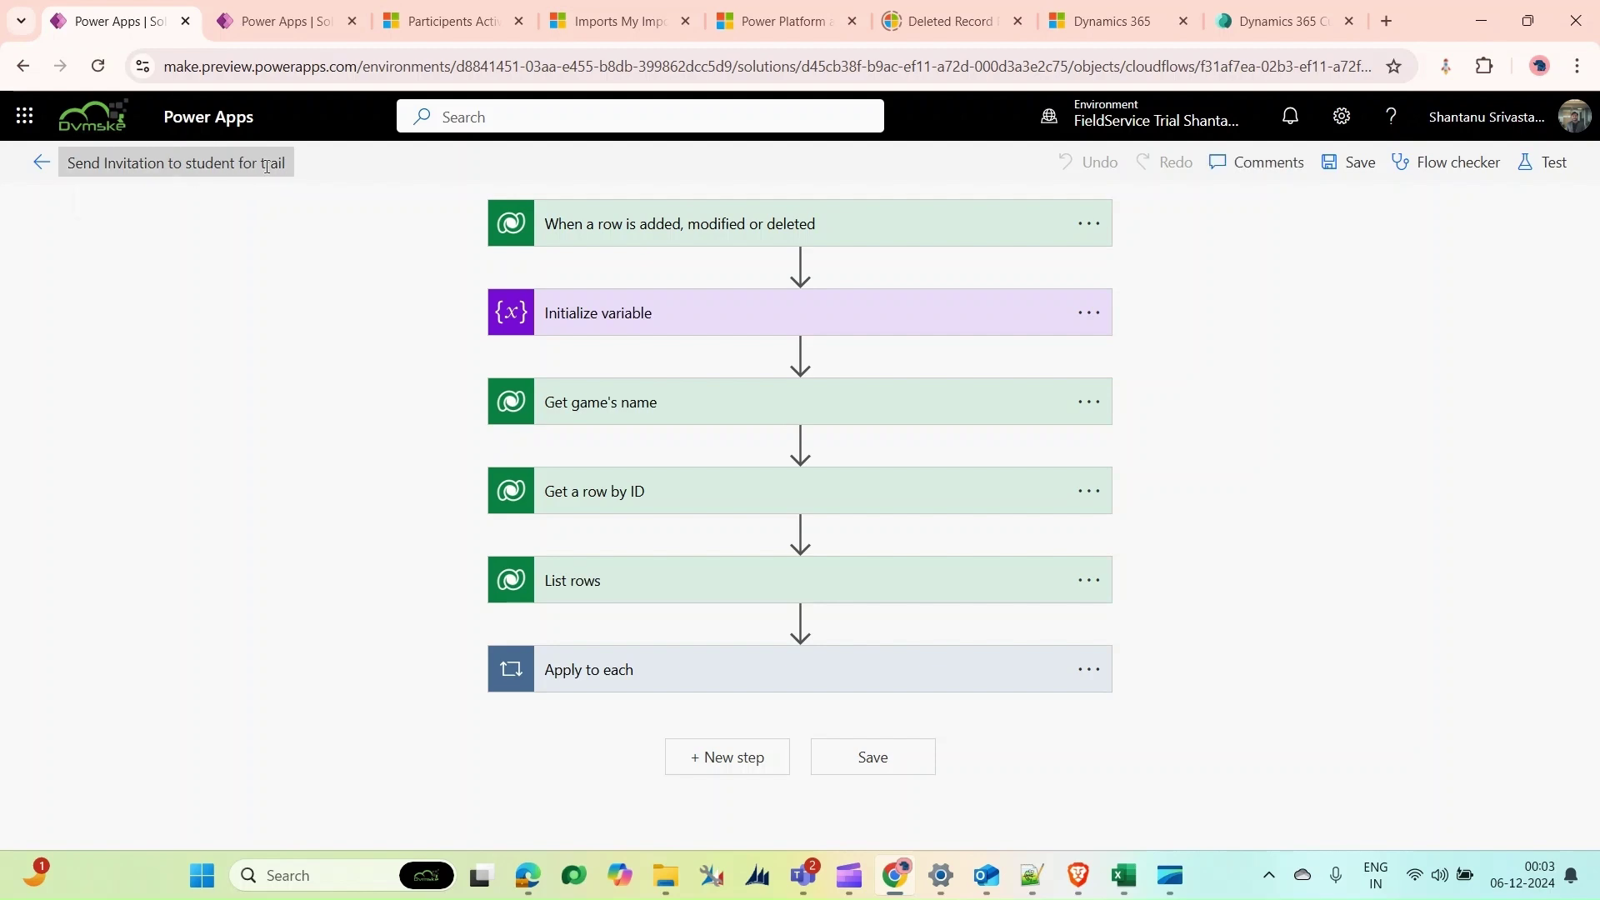
Expand the trigger, Initialize variable and Get game's name steps to show Trails, the date variable and the Games lookup
{"action": "left_click", "coordinate": [705, 241]}
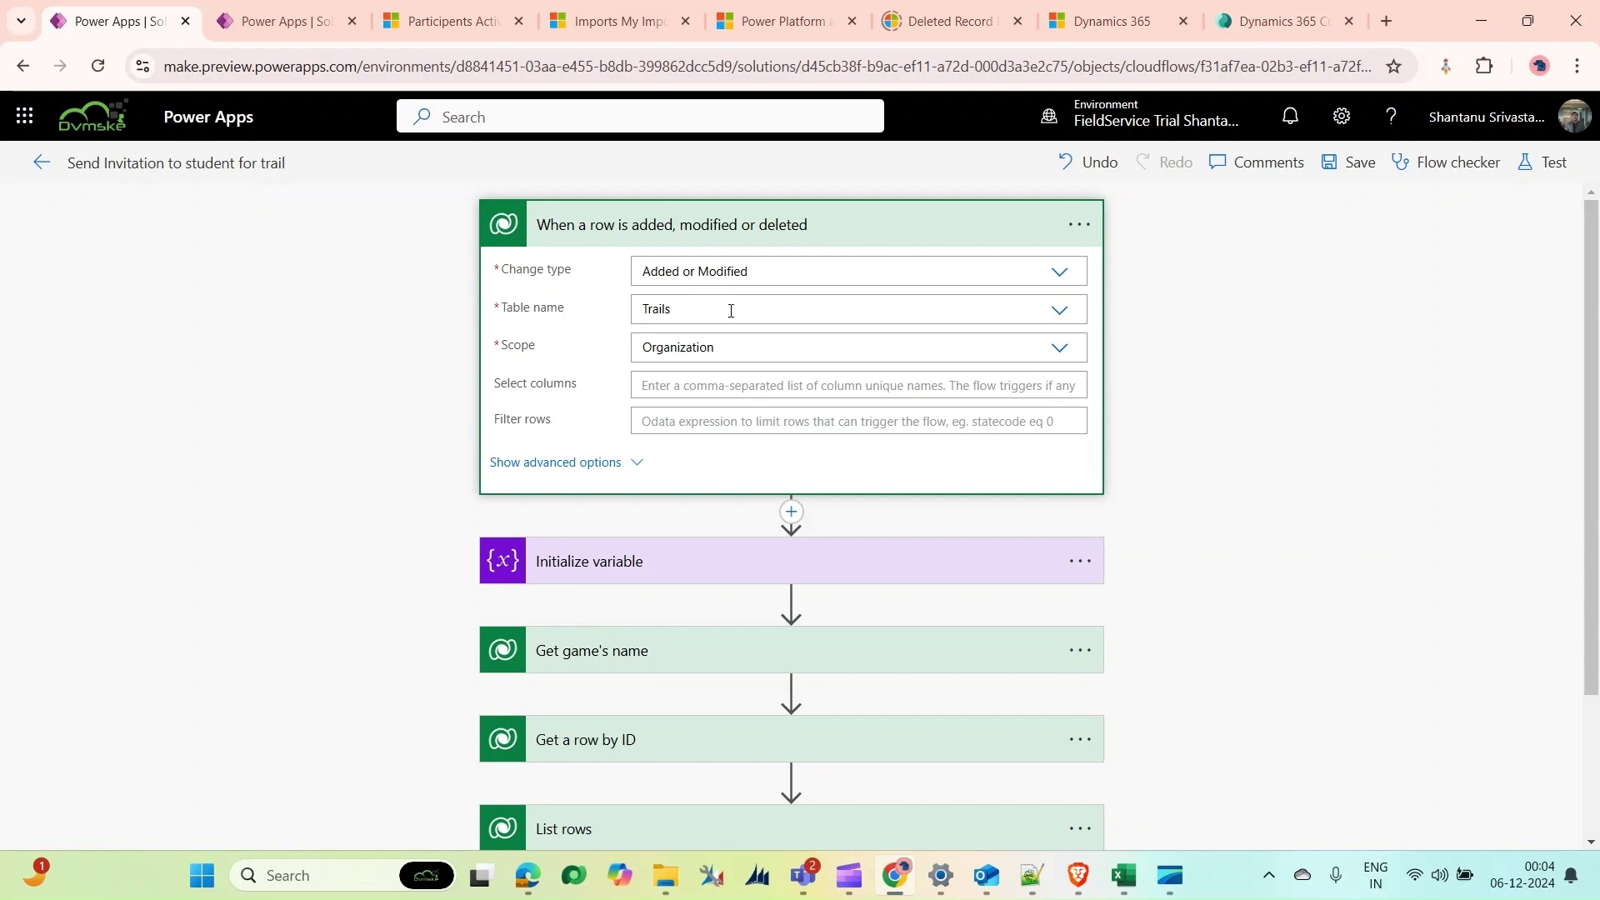
{"action": "scroll", "coordinate": [696, 363], "scroll_direction": "down", "scroll_amount": 2}
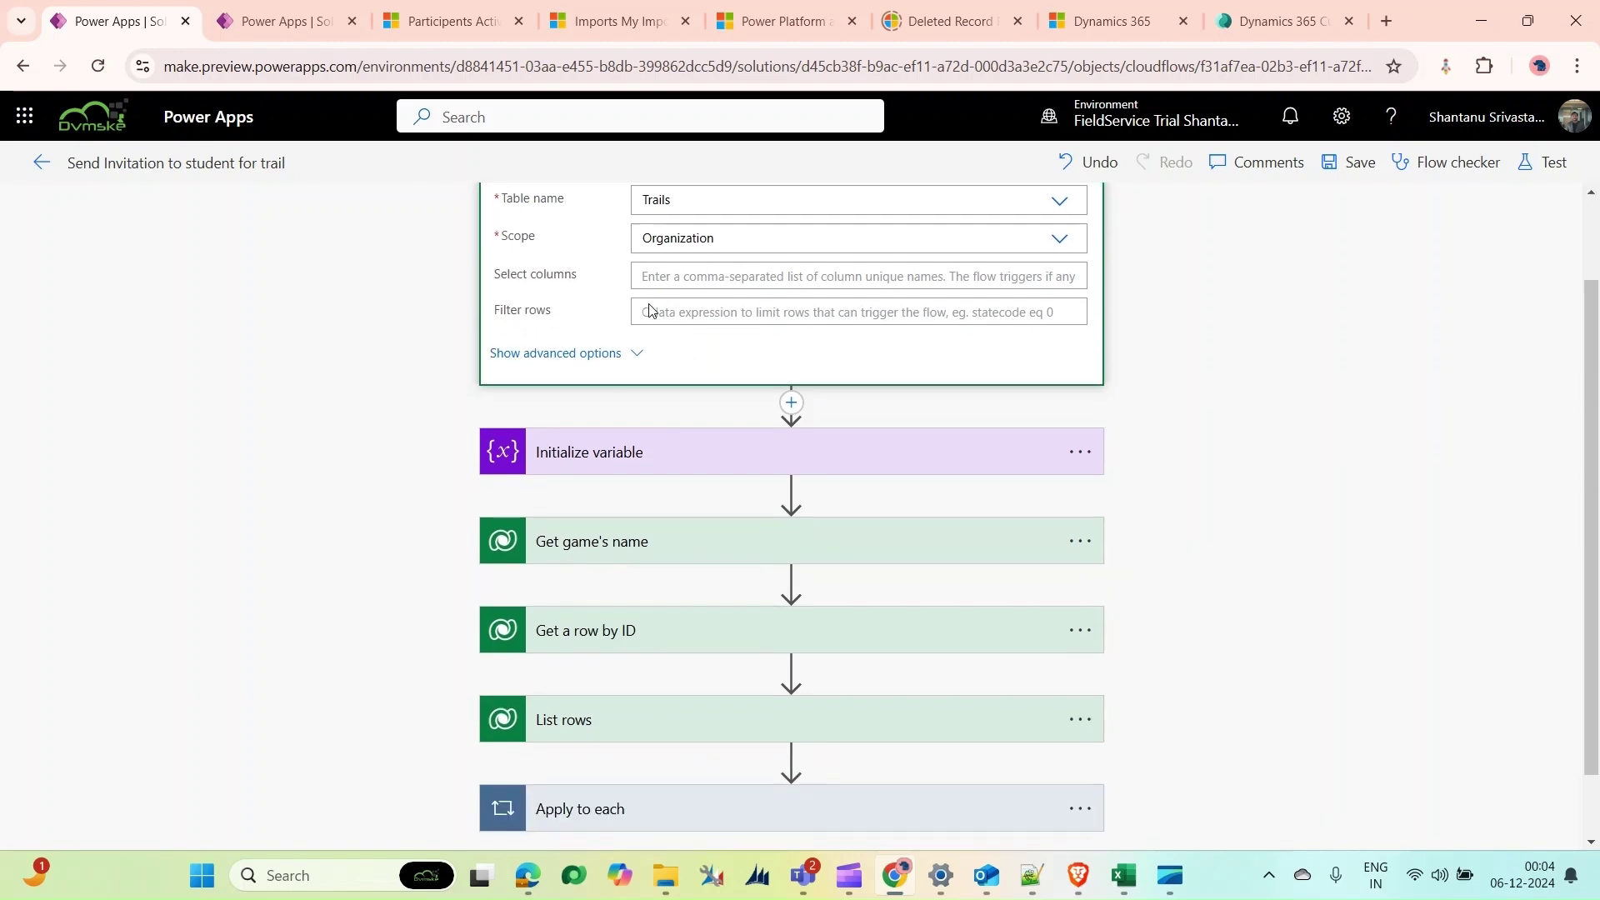
{"action": "left_click", "coordinate": [688, 379]}
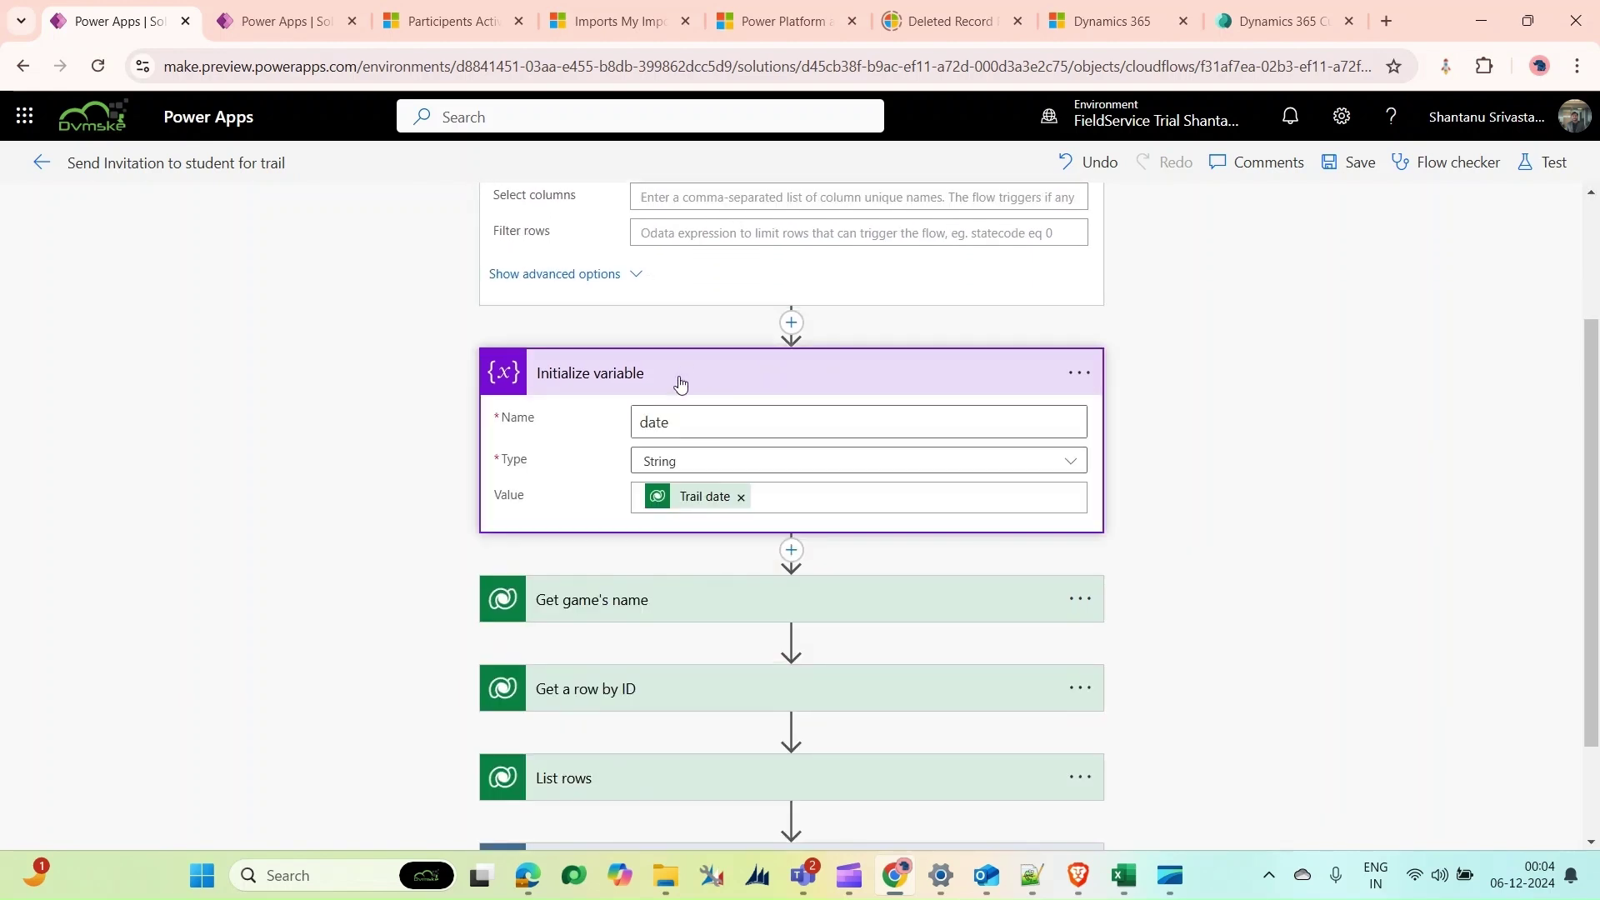
{"action": "scroll", "coordinate": [659, 383], "scroll_direction": "down", "scroll_amount": 2}
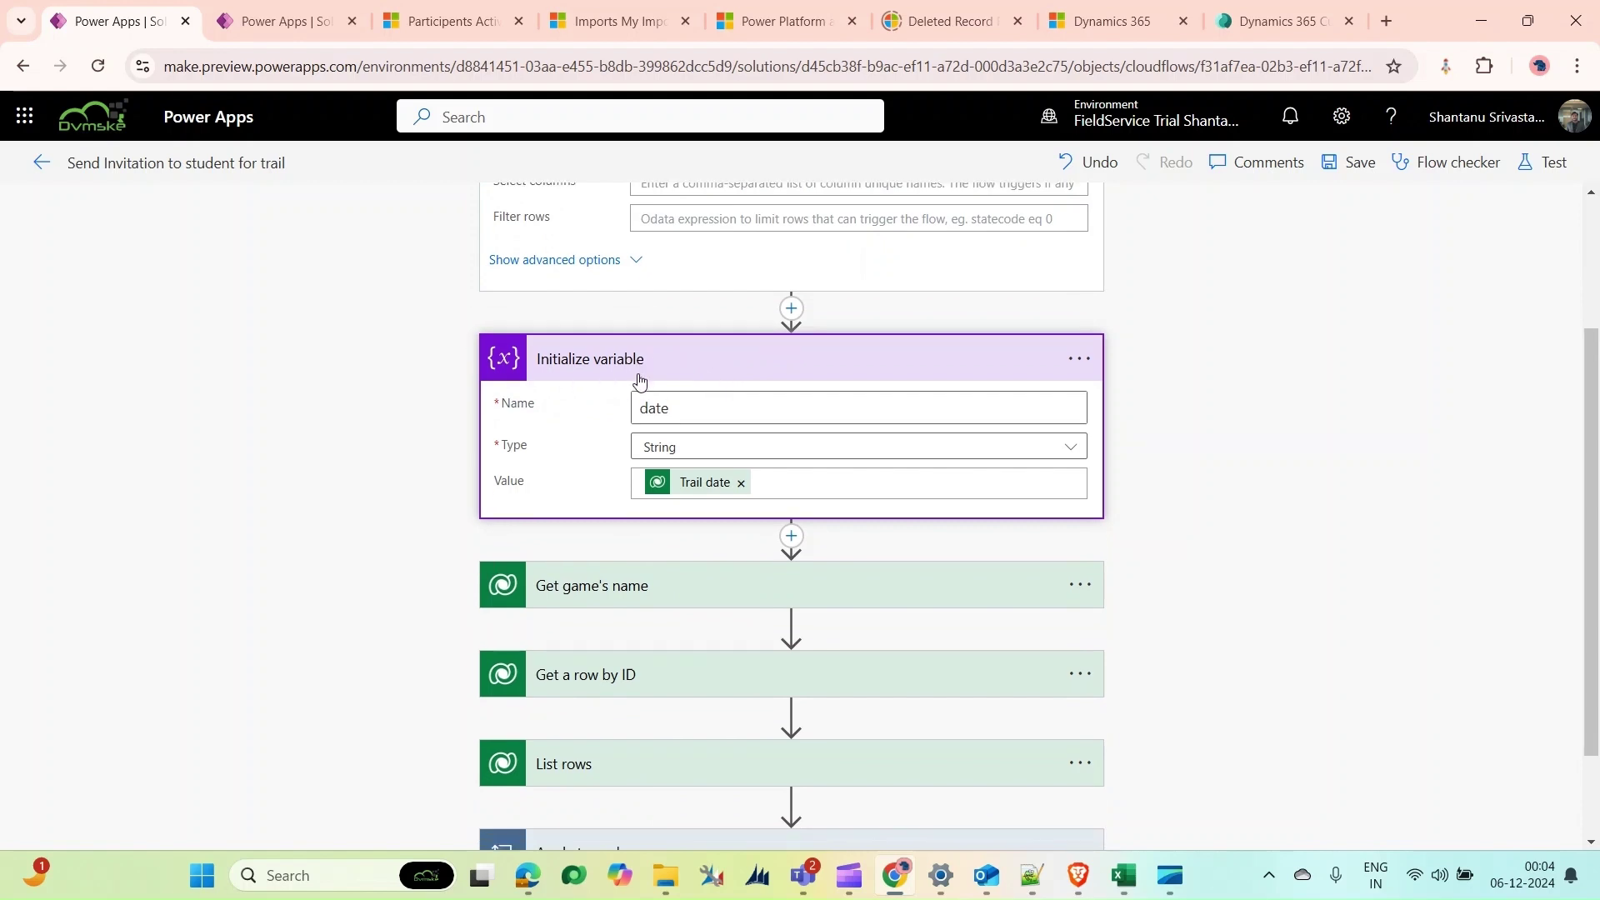
{"action": "left_click", "coordinate": [697, 460]}
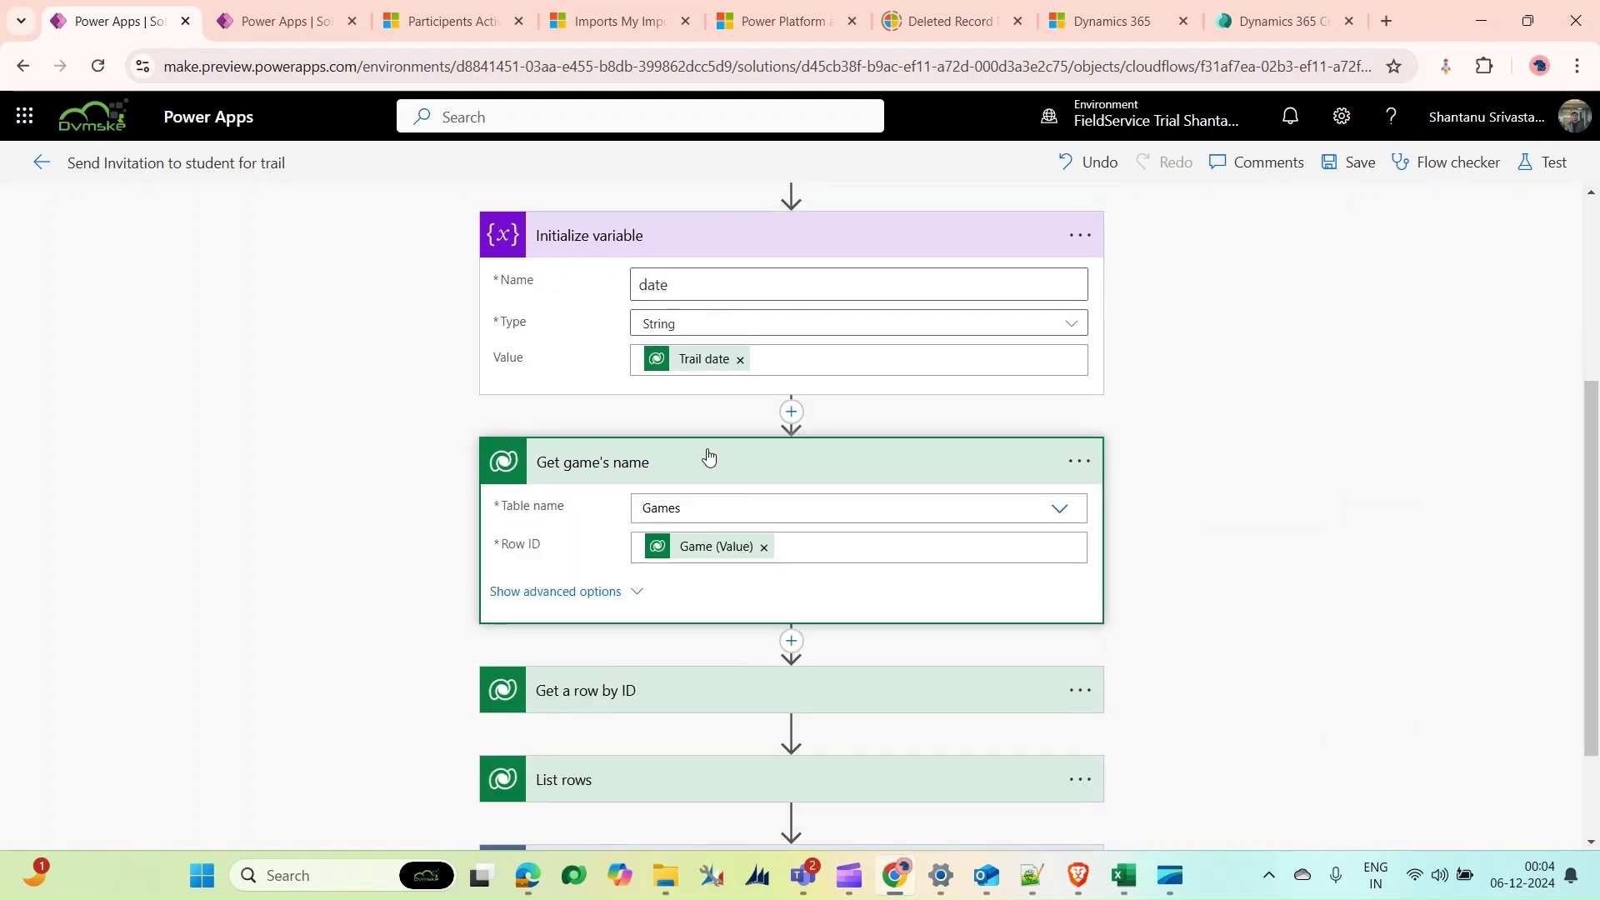
{"action": "scroll", "coordinate": [832, 457], "scroll_direction": "down", "scroll_amount": 2}
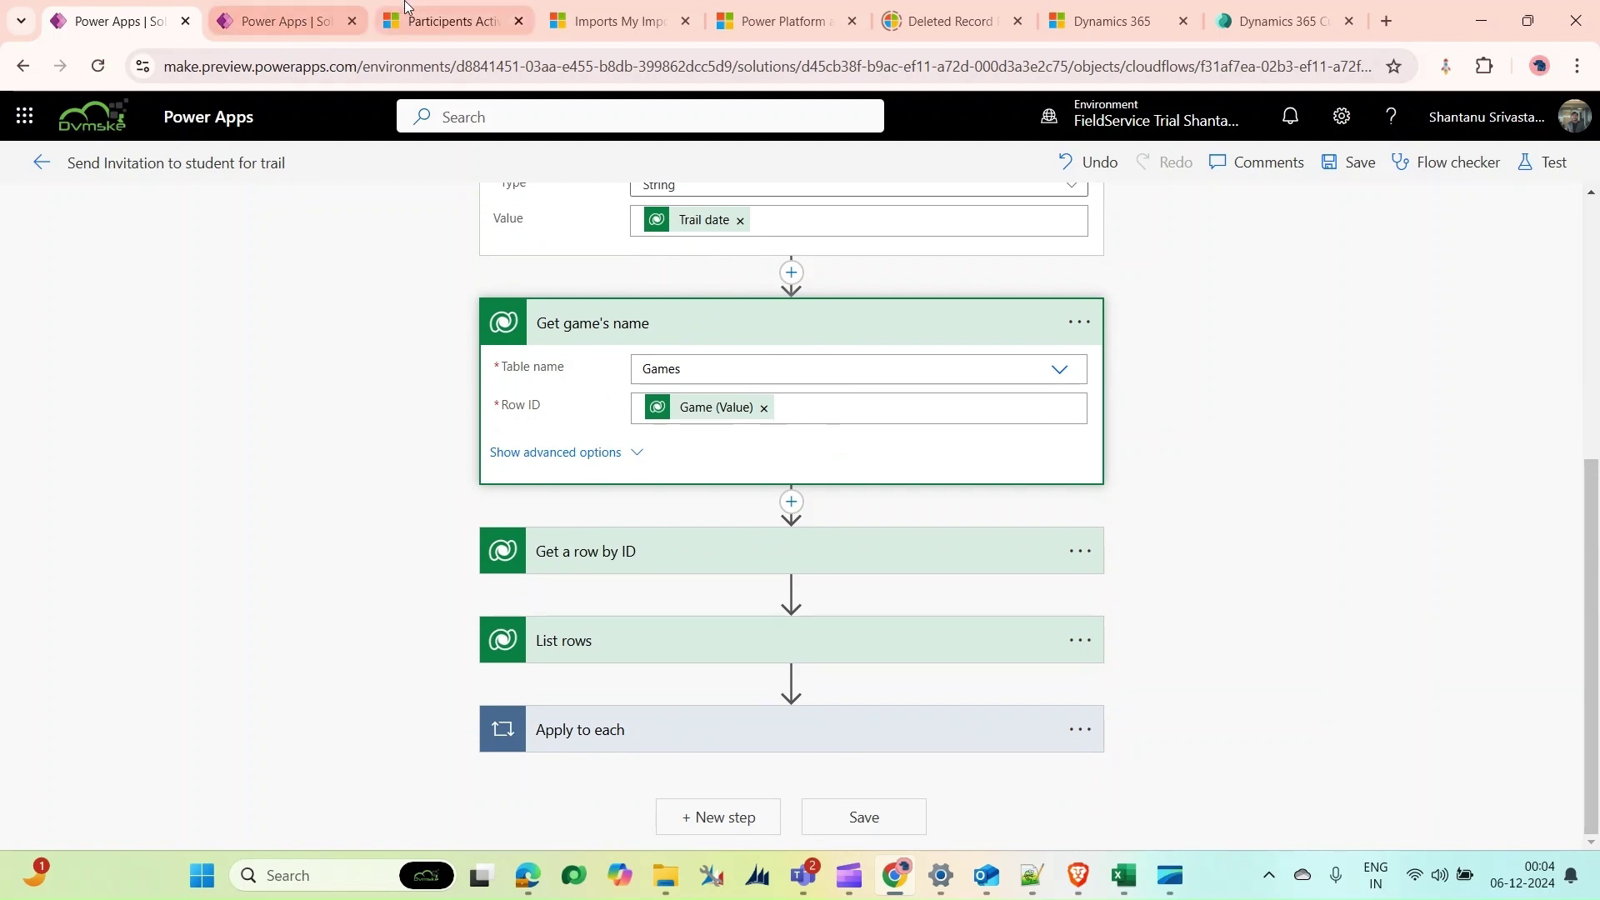
{"action": "left_click", "coordinate": [451, 21]}
{"action": "left_click", "coordinate": [325, 351]}
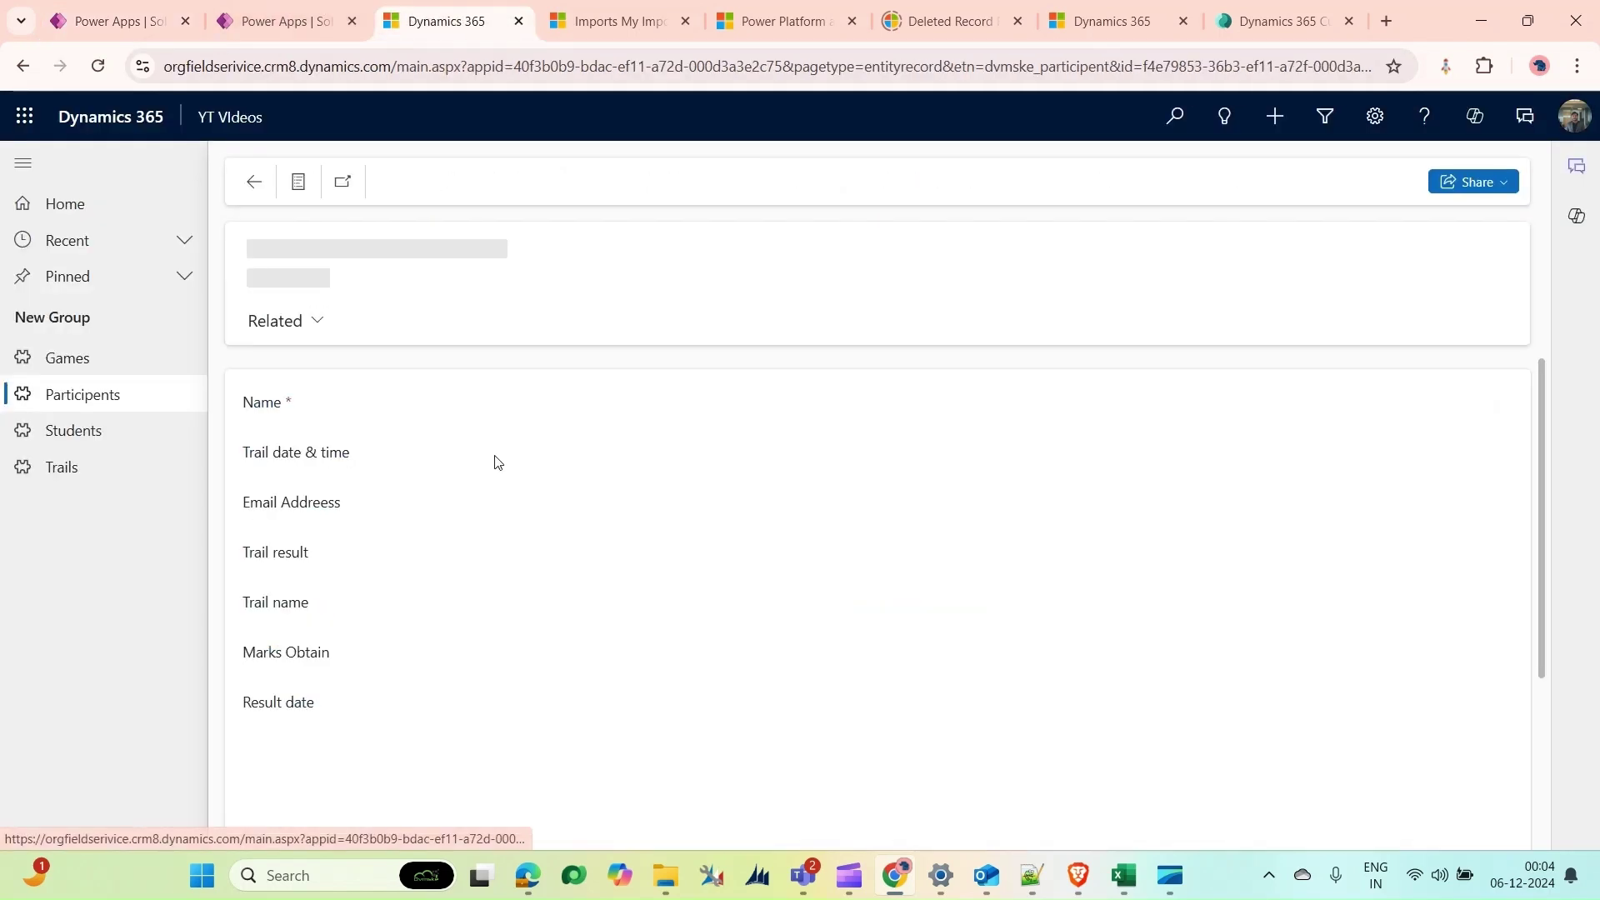
{"action": "scroll", "coordinate": [550, 508], "scroll_direction": "down", "scroll_amount": 3}
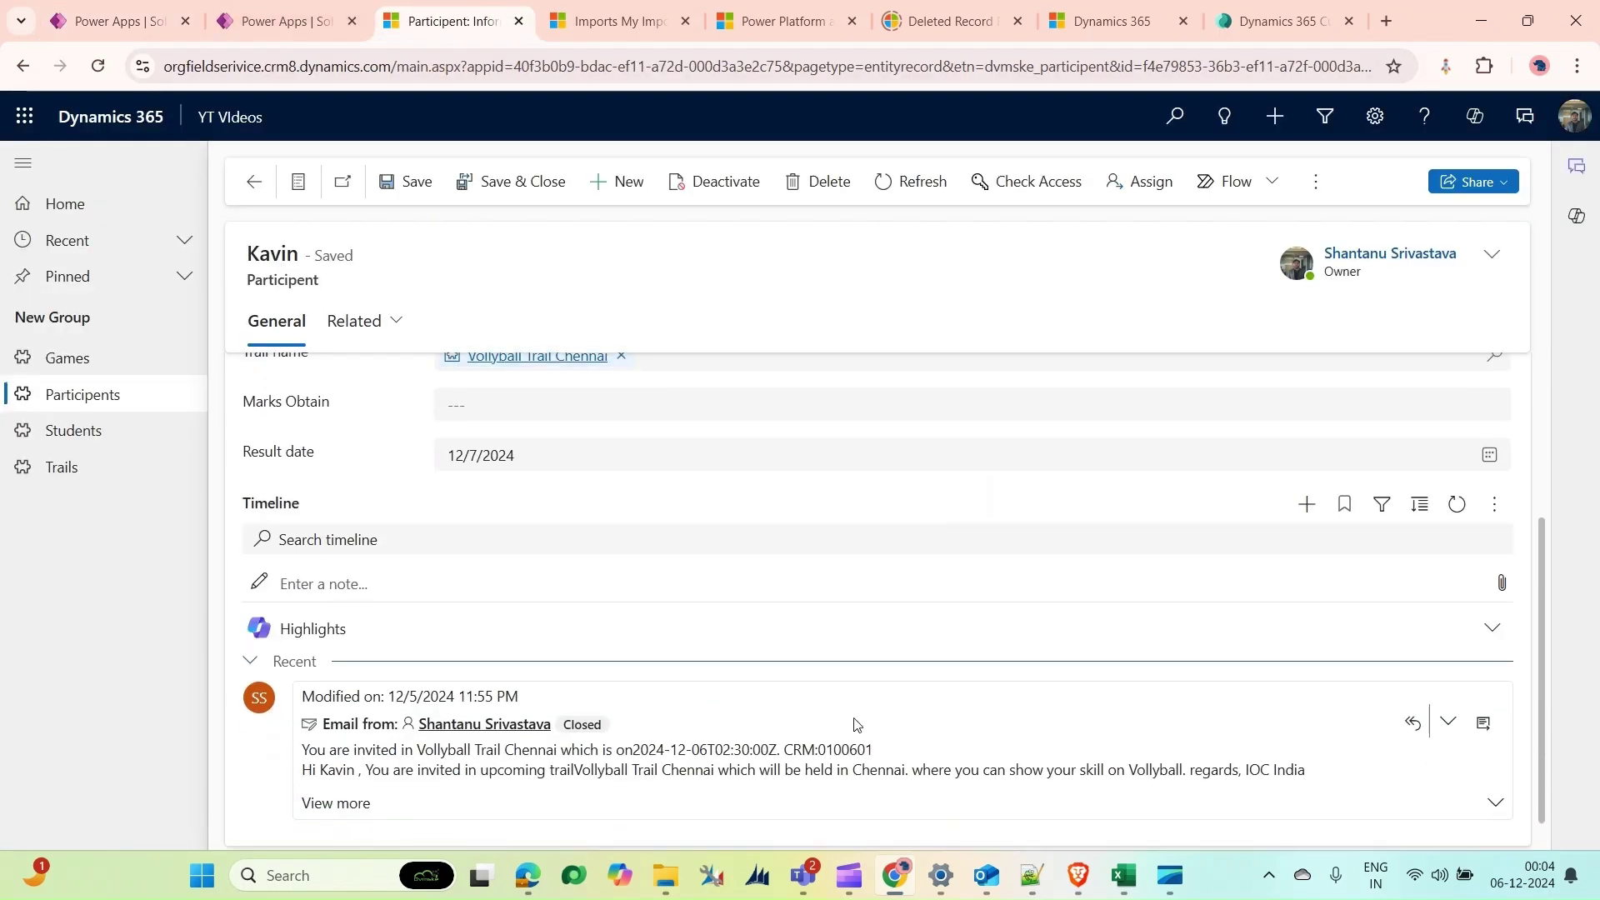
{"action": "scroll", "coordinate": [958, 742], "scroll_direction": "down", "scroll_amount": 1}
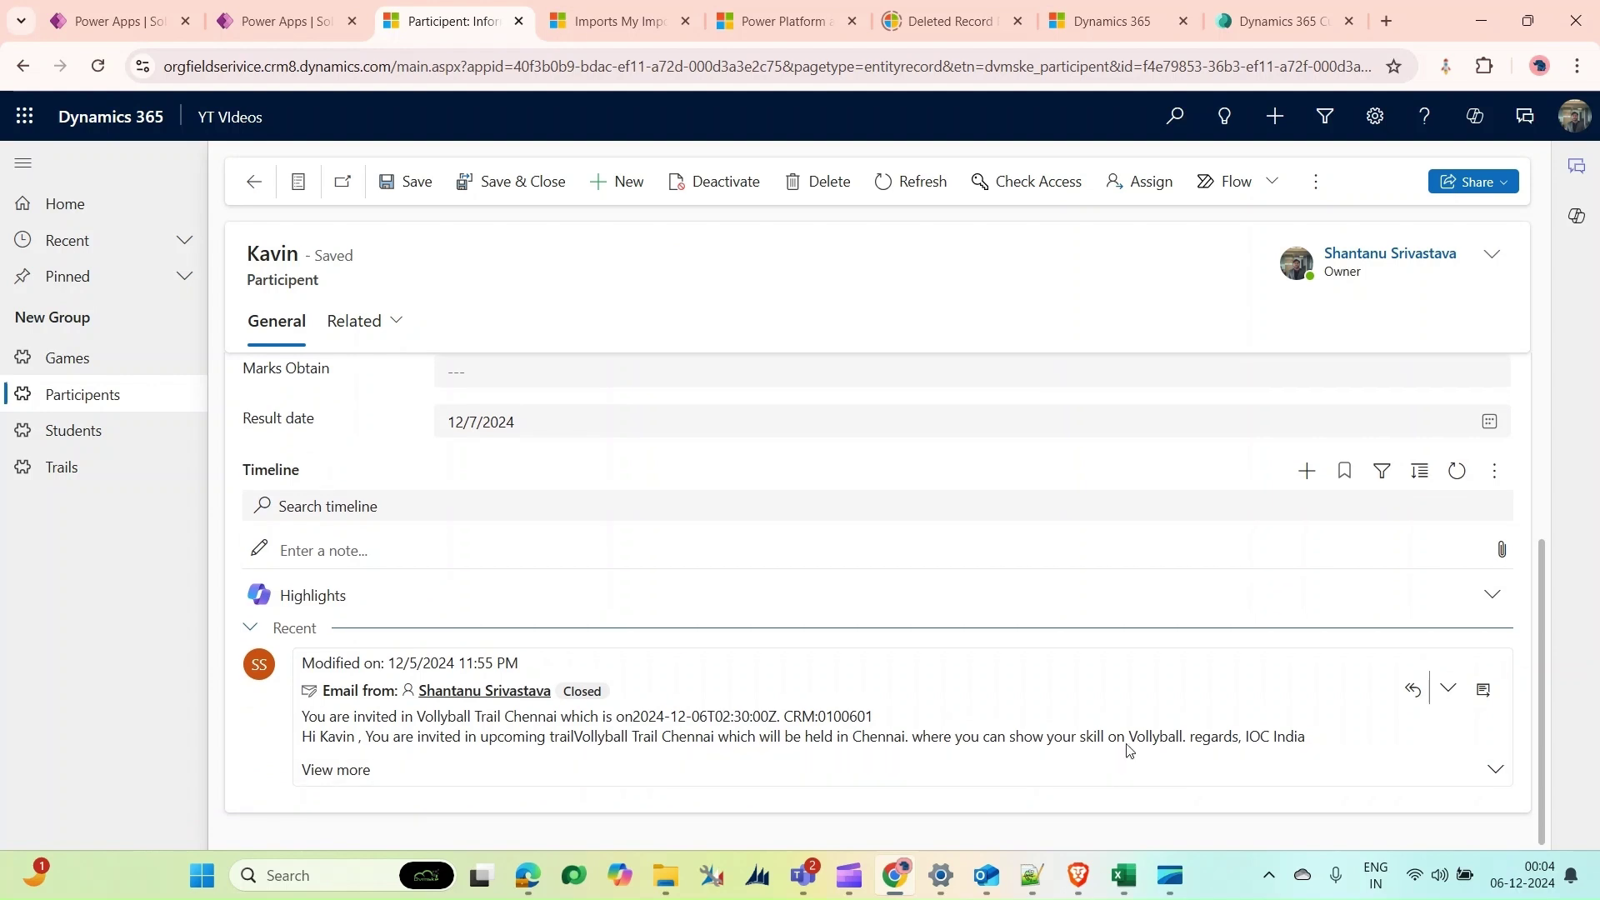
{"action": "left_click", "coordinate": [109, 23]}
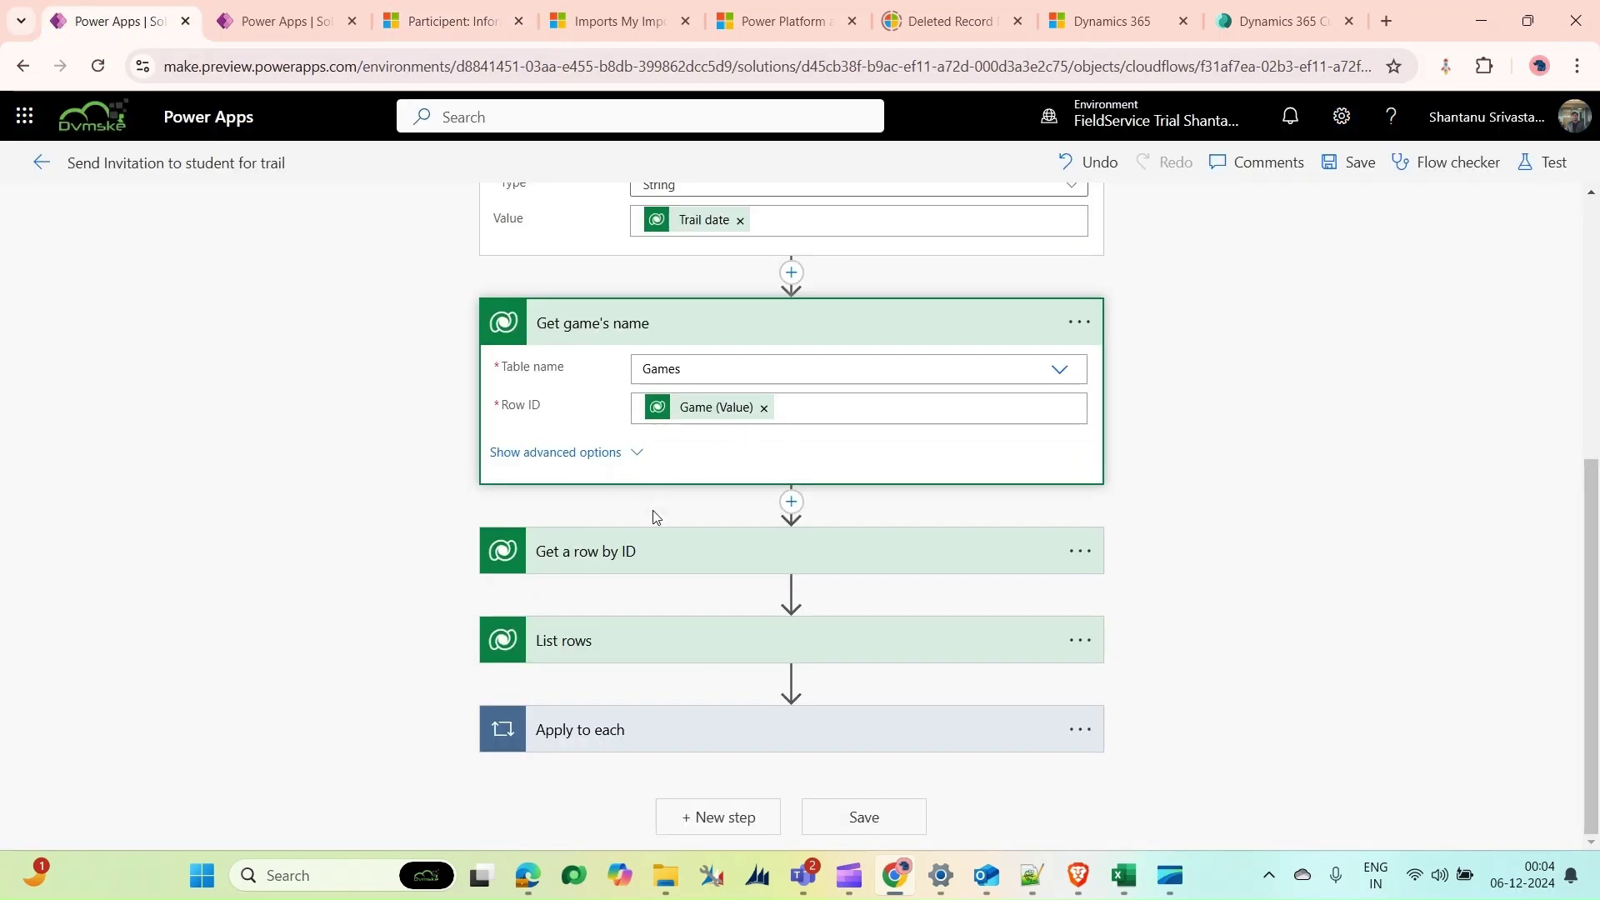
Expand Get a row by ID on Users and List rows filtering Participants by _dvmske_trailname_value
{"action": "left_click", "coordinate": [678, 550]}
{"action": "scroll", "coordinate": [679, 493], "scroll_direction": "down", "scroll_amount": 2}
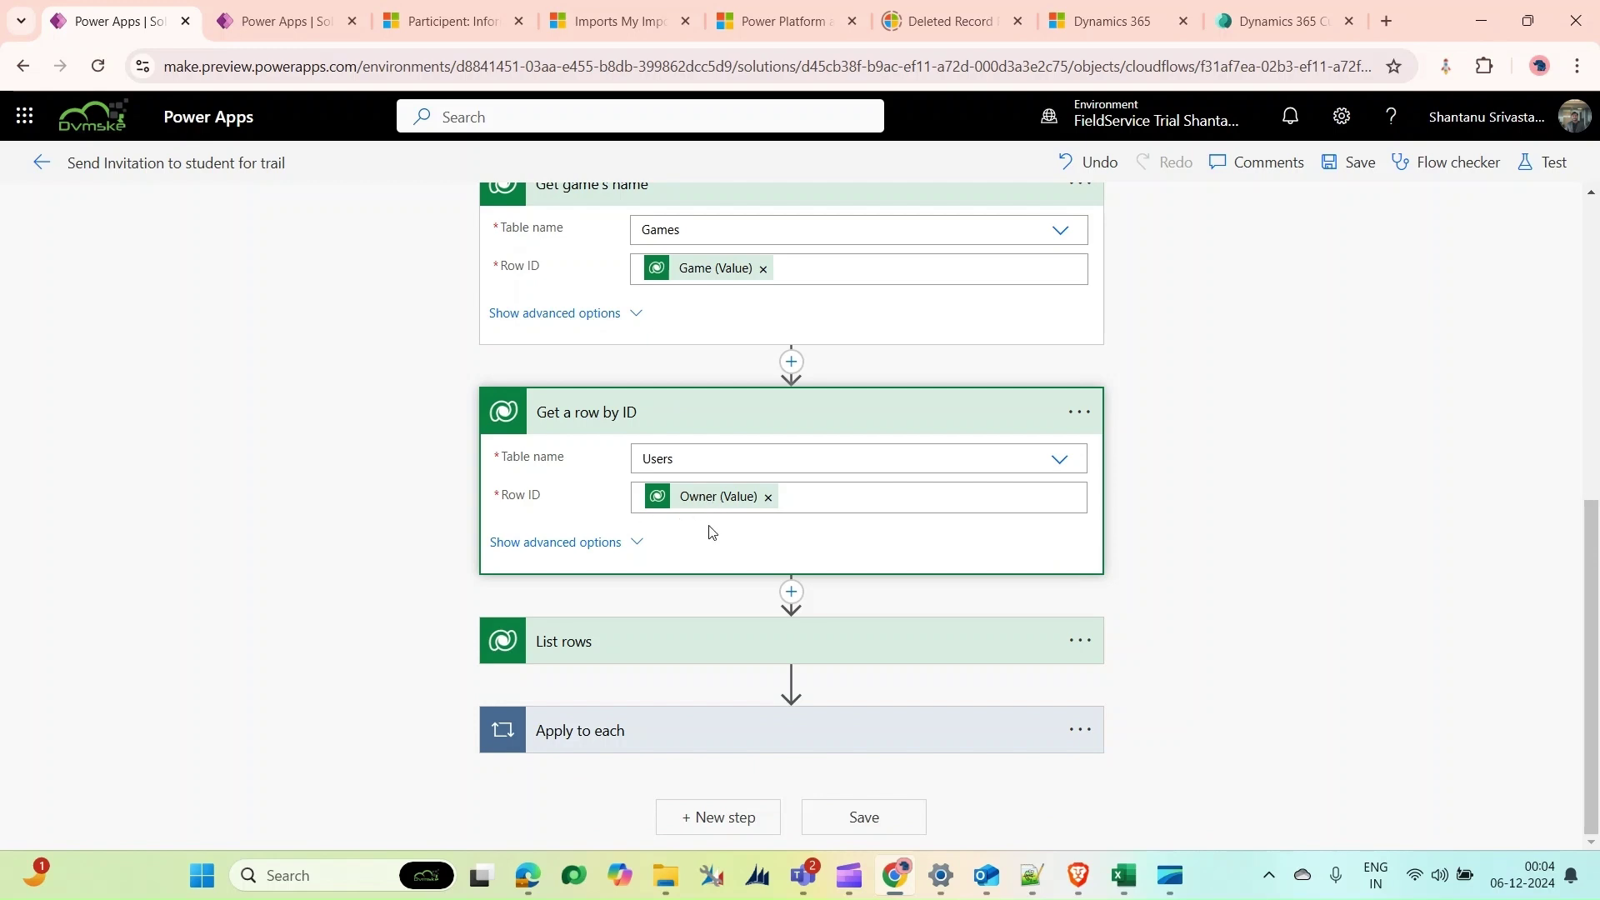
{"action": "left_click", "coordinate": [650, 644]}
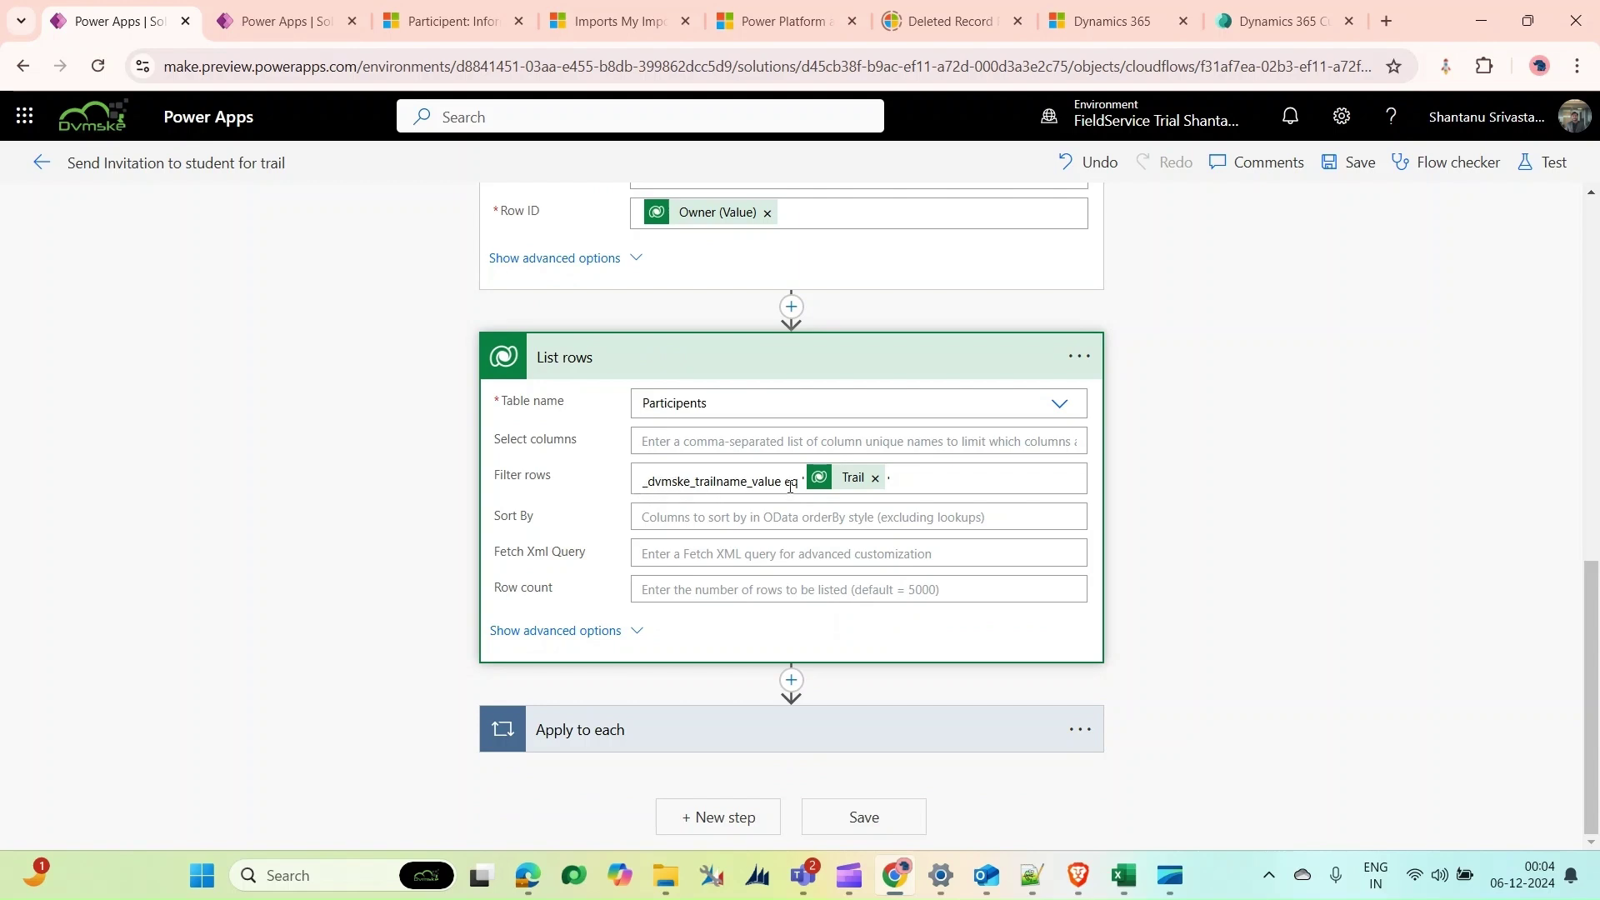
{"action": "scroll", "coordinate": [858, 465], "scroll_direction": "up", "scroll_amount": 10}
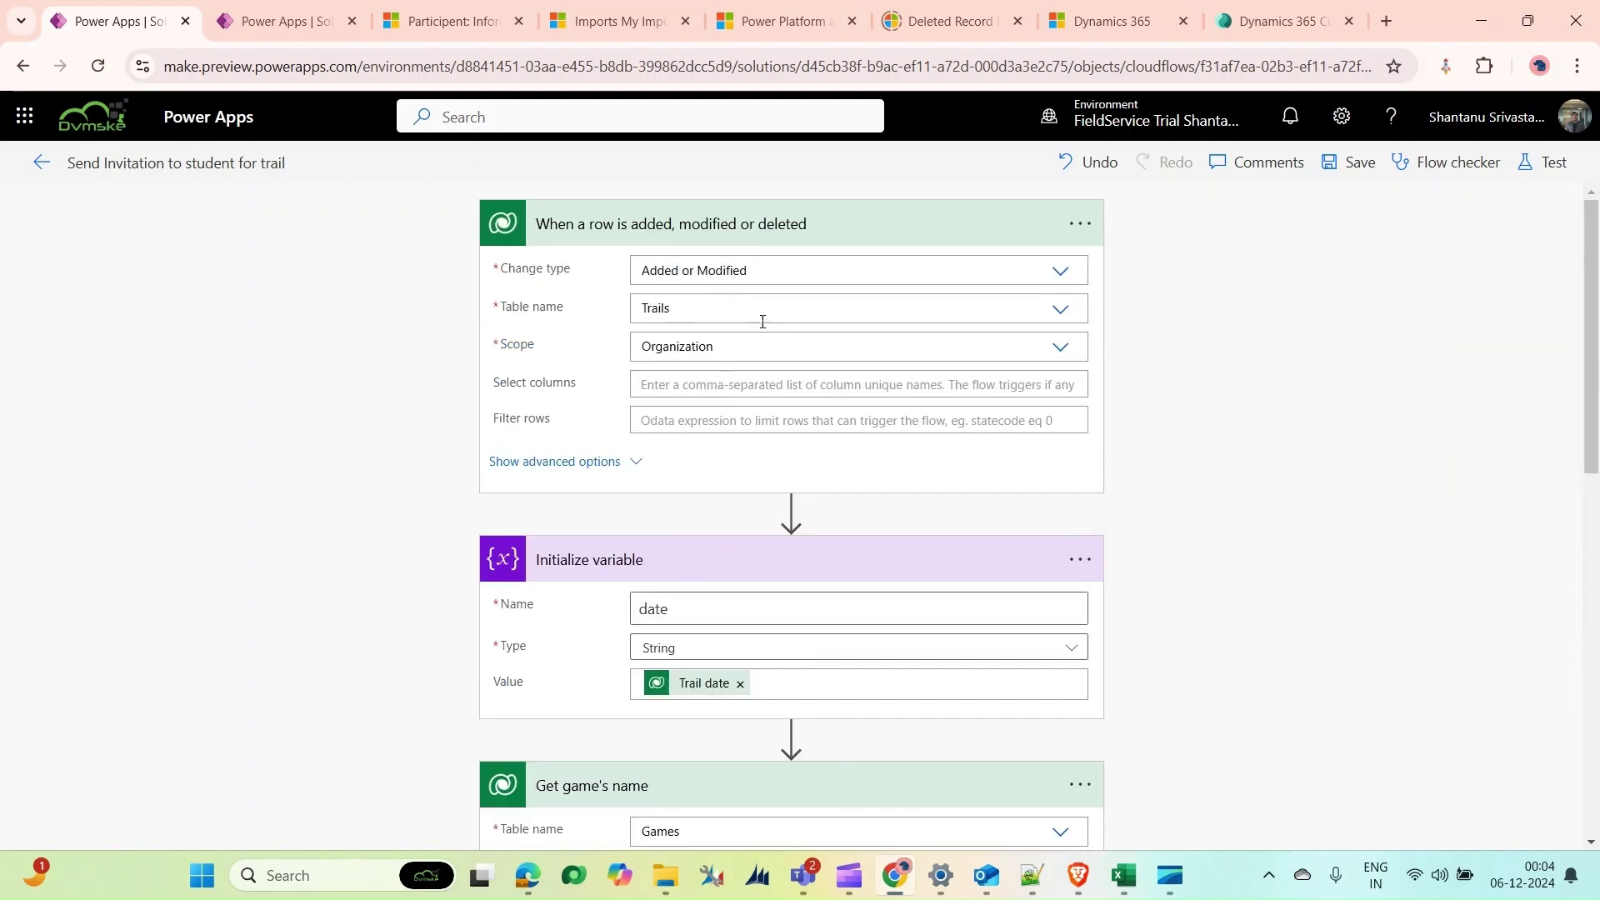
{"action": "scroll", "coordinate": [701, 280], "scroll_direction": "down", "scroll_amount": 10}
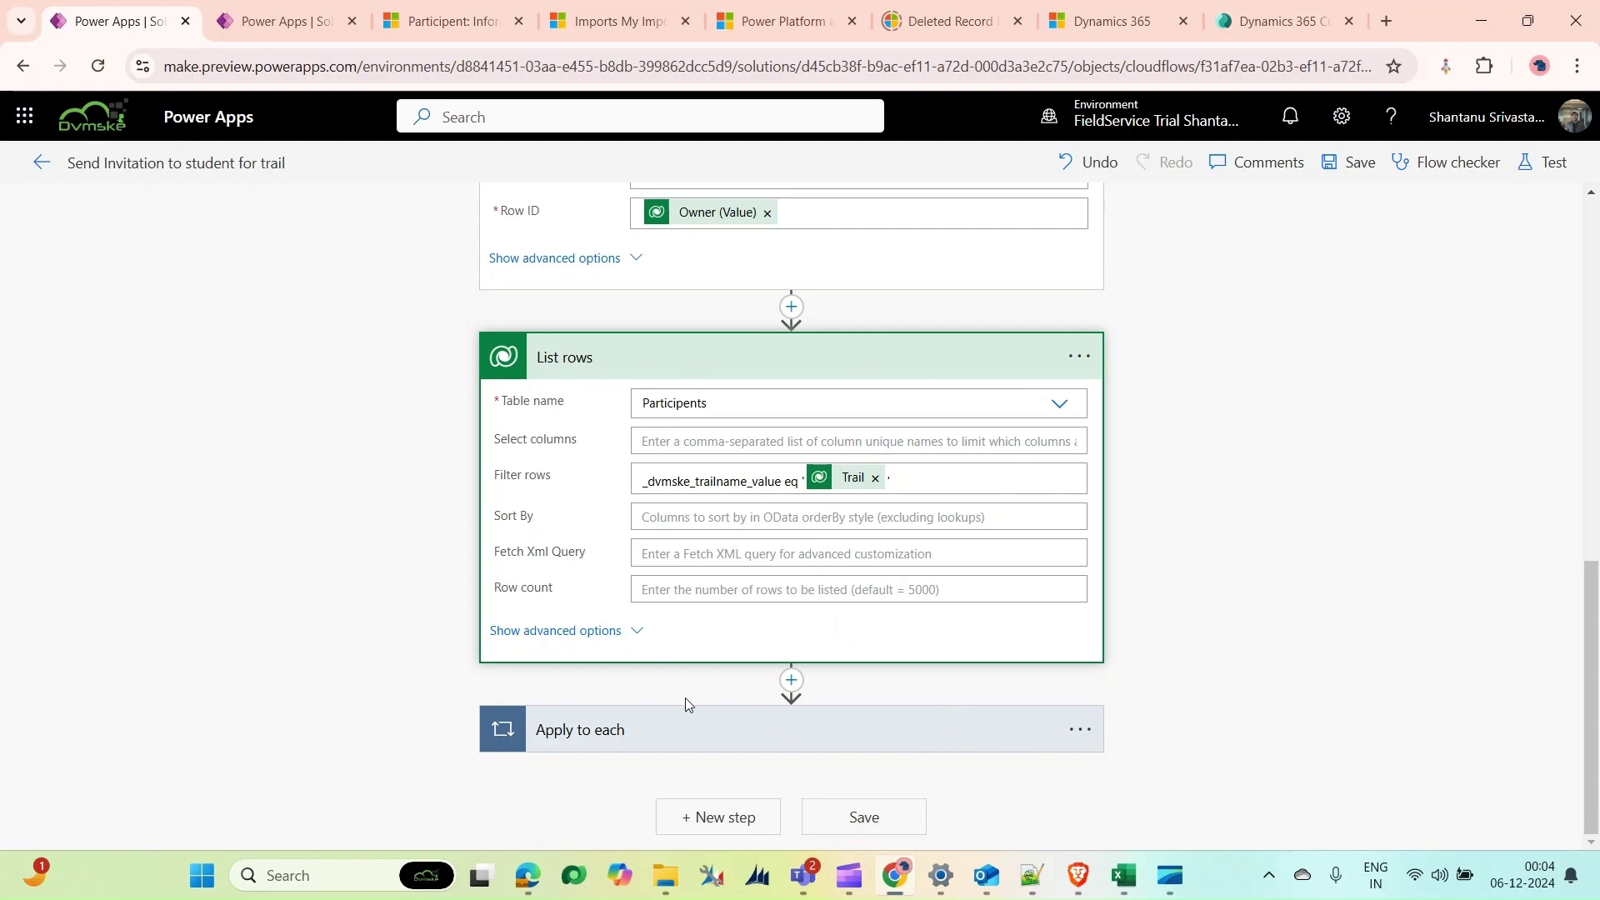
Expand the Apply to each loop and its Send an email (V2) action
{"action": "left_click", "coordinate": [702, 730]}
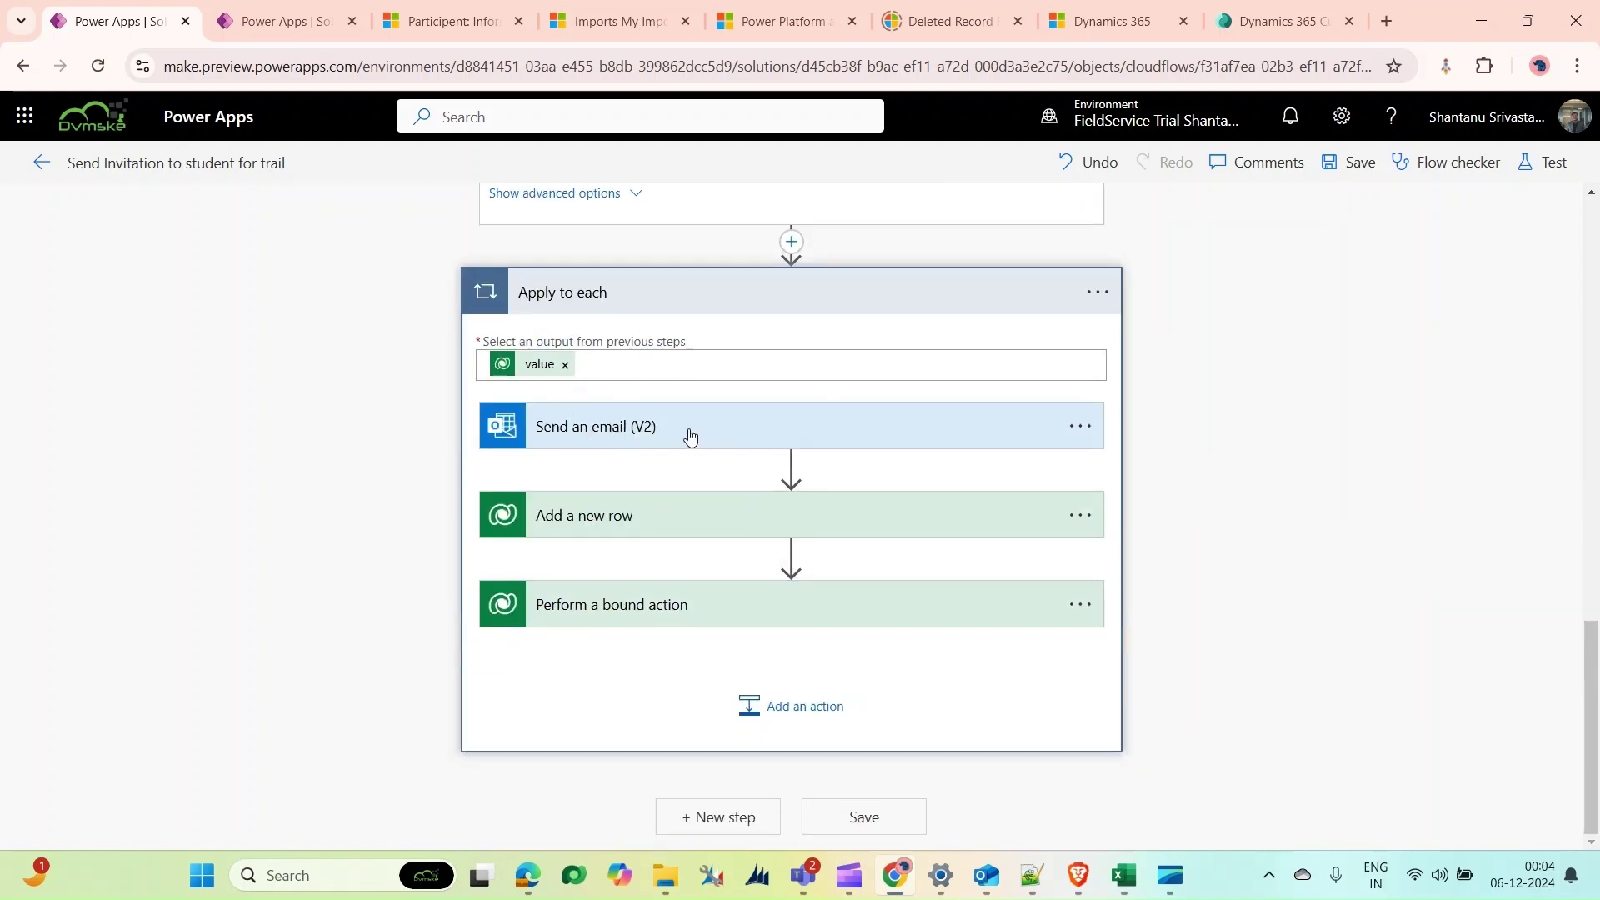
{"action": "left_click", "coordinate": [690, 435]}
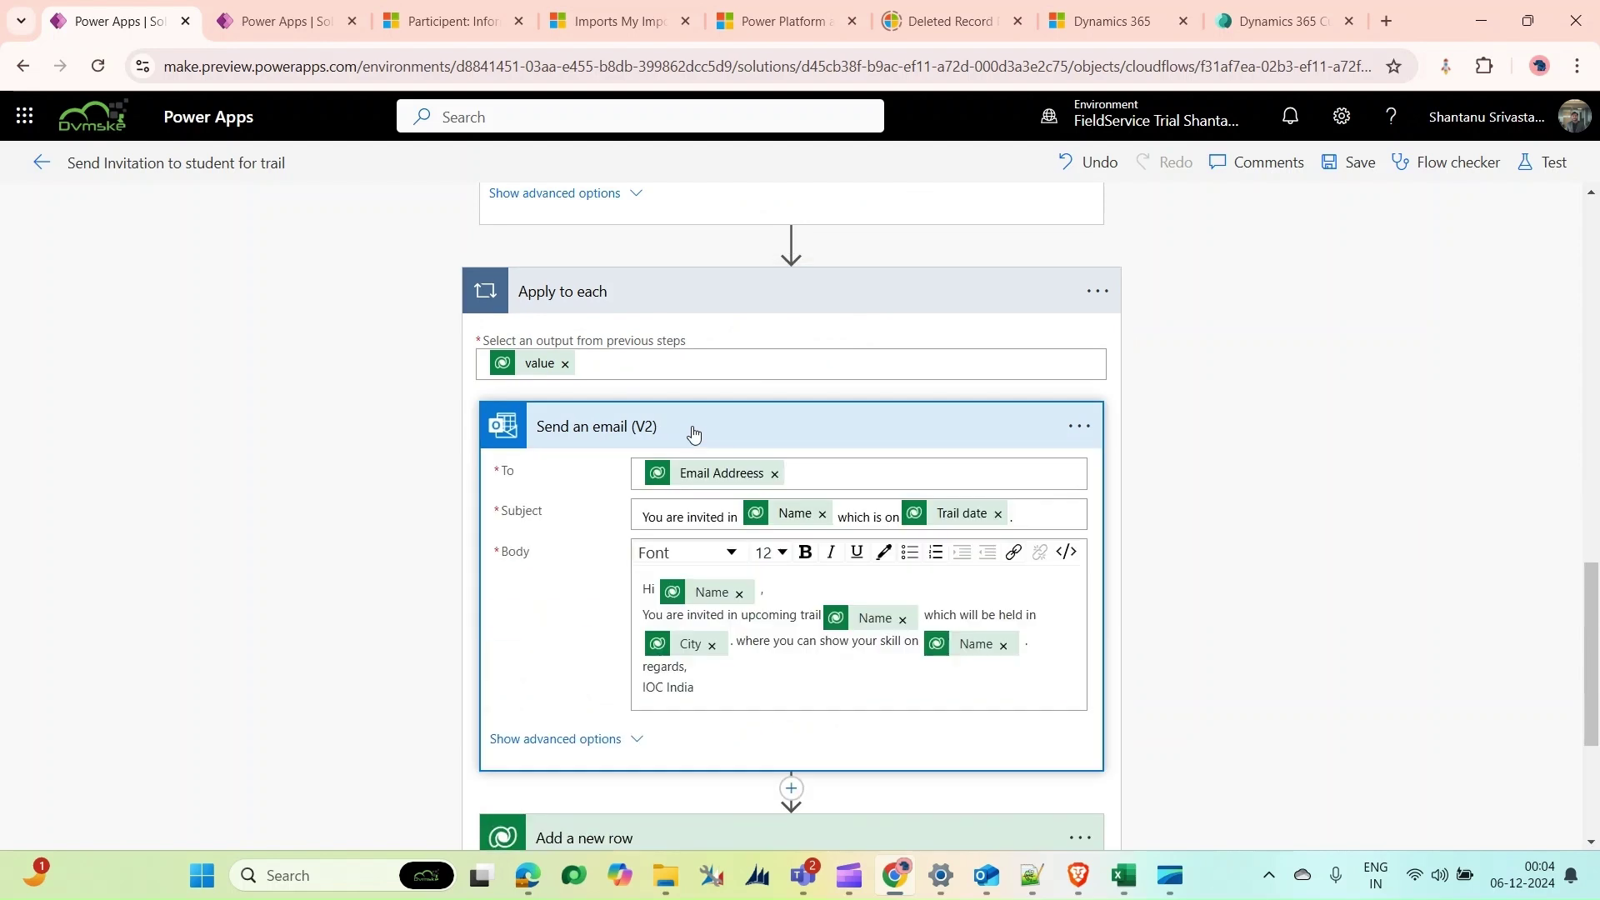
{"action": "scroll", "coordinate": [561, 475], "scroll_direction": "down", "scroll_amount": 1}
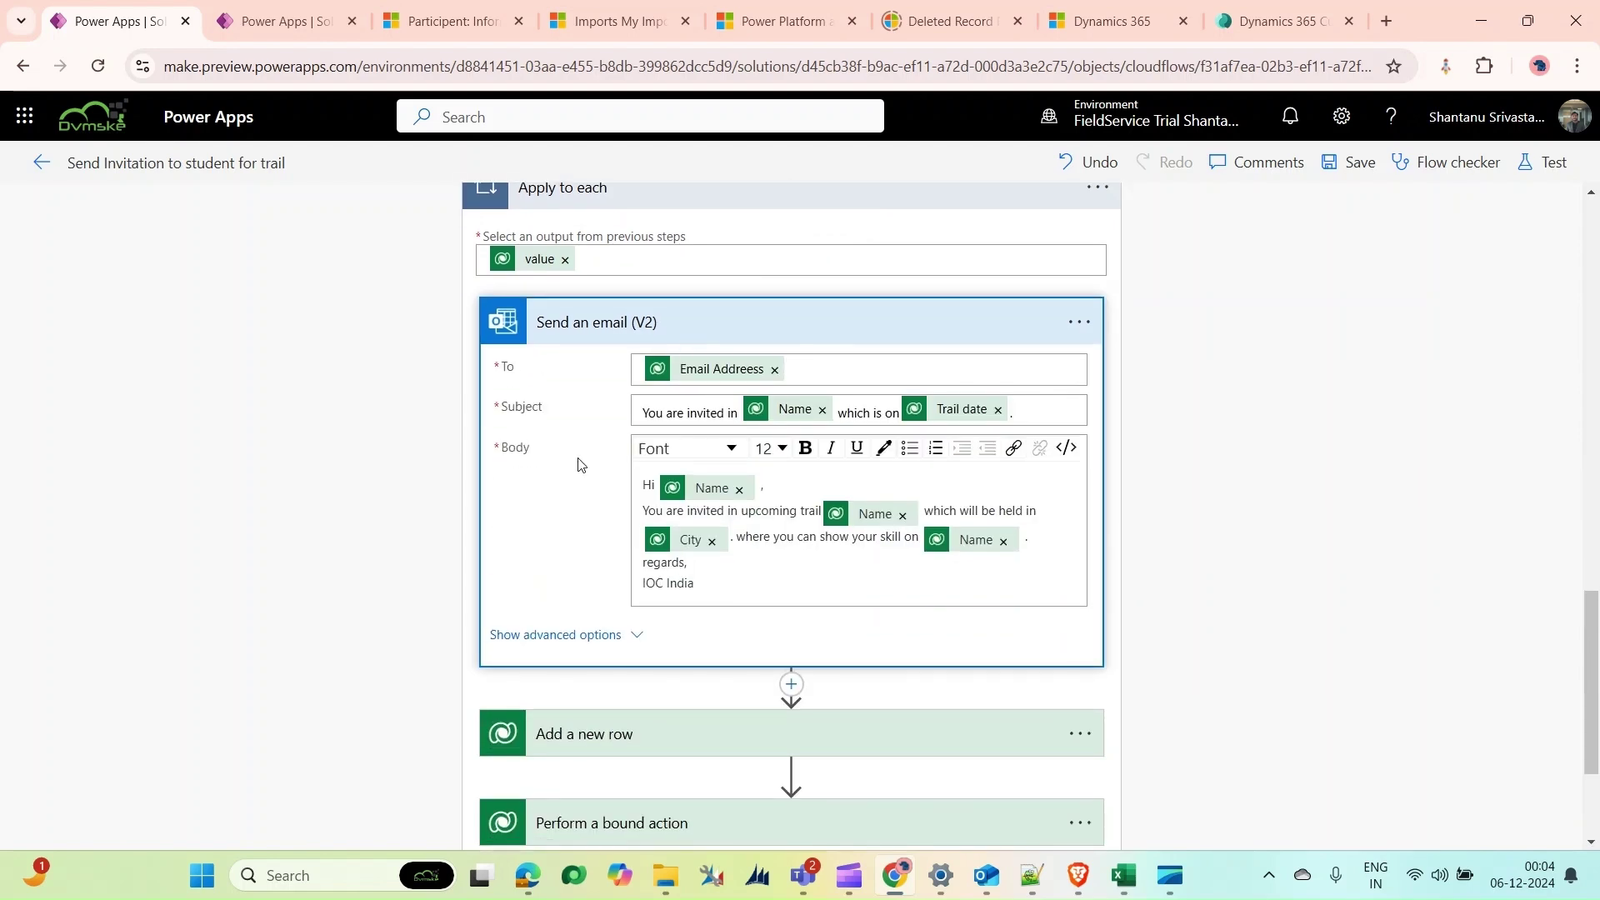
{"action": "scroll", "coordinate": [529, 403], "scroll_direction": "up", "scroll_amount": 2}
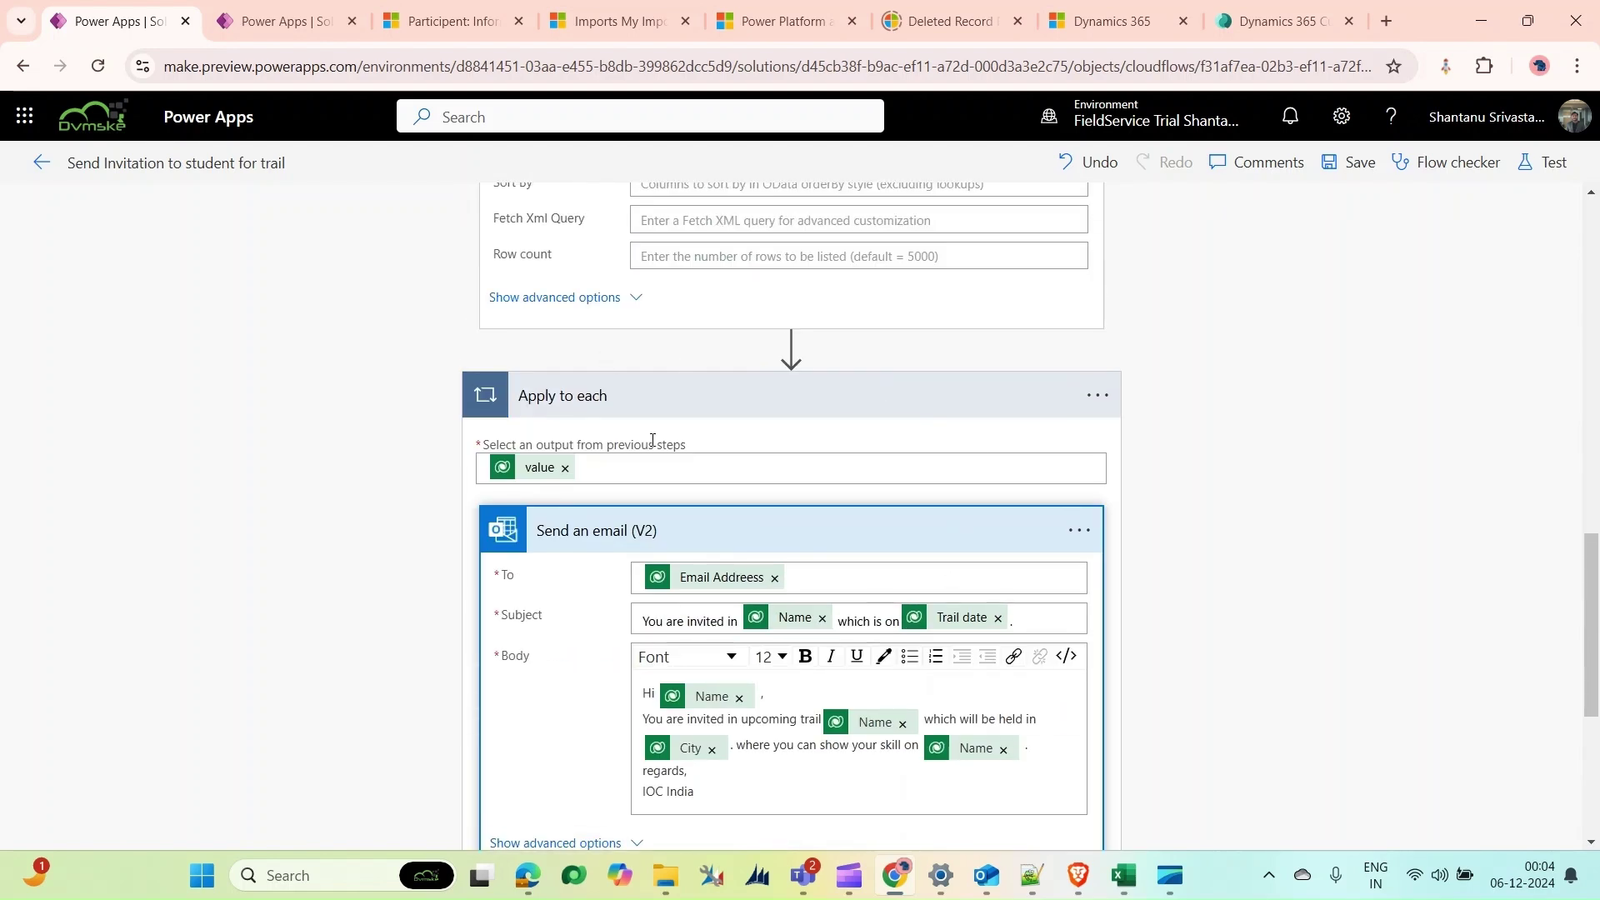
{"action": "scroll", "coordinate": [863, 491], "scroll_direction": "down", "scroll_amount": 1}
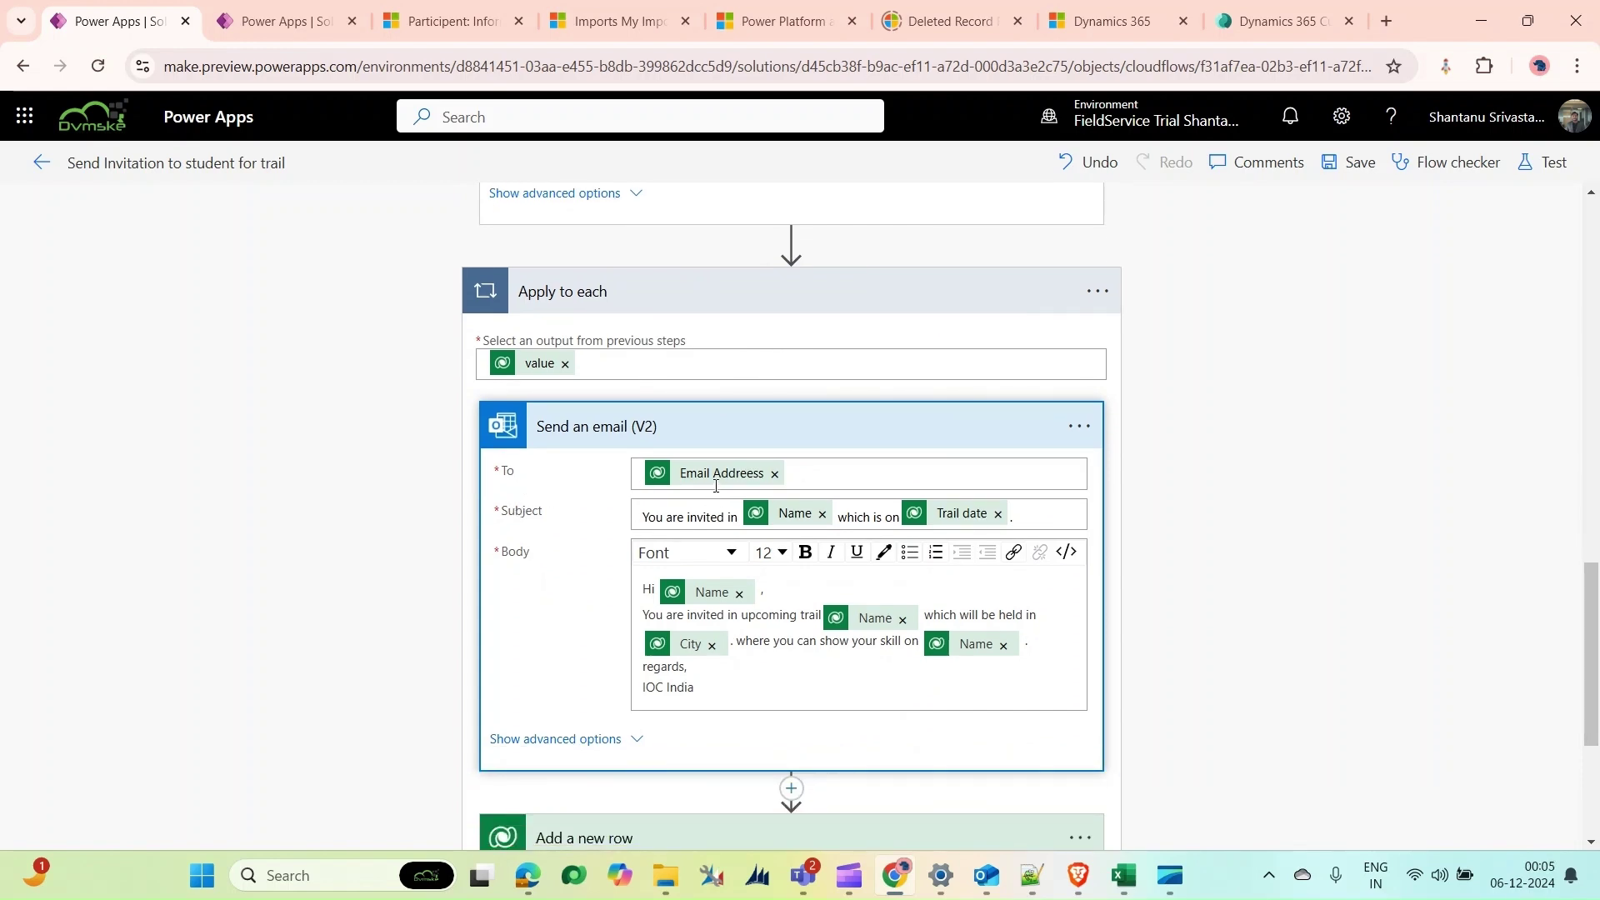
Check the email's Email Address recipient and the Name, Trail date and City tokens in subject and body
{"action": "left_click", "coordinate": [719, 477]}
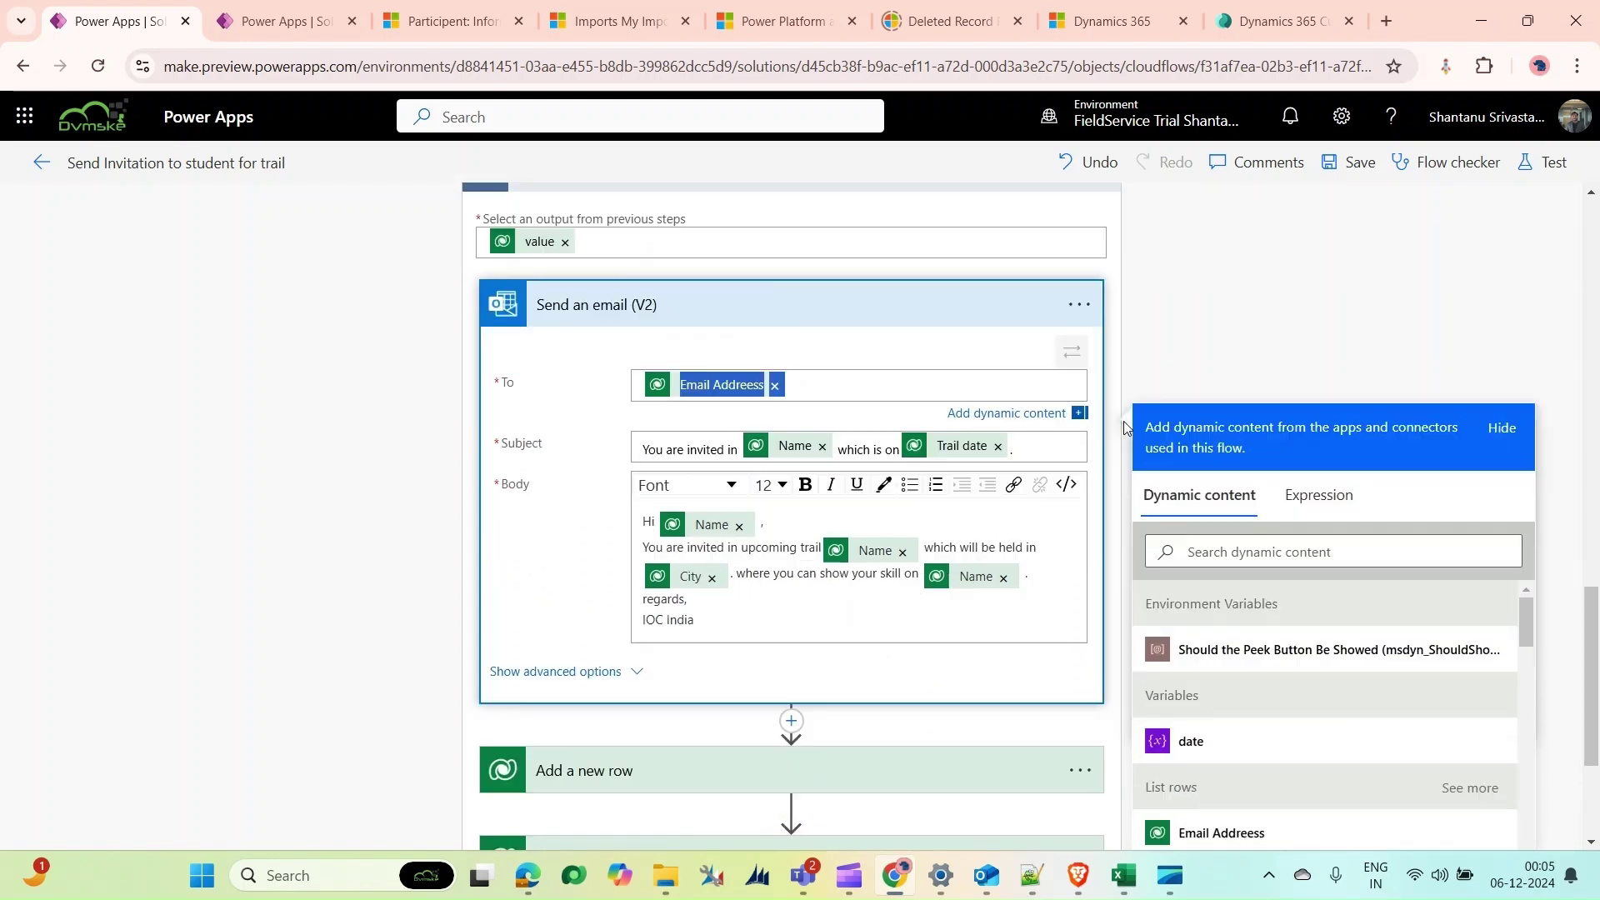
{"action": "scroll", "coordinate": [1125, 428], "scroll_direction": "down", "scroll_amount": 2}
{"action": "scroll", "coordinate": [1253, 537], "scroll_direction": "down", "scroll_amount": 1}
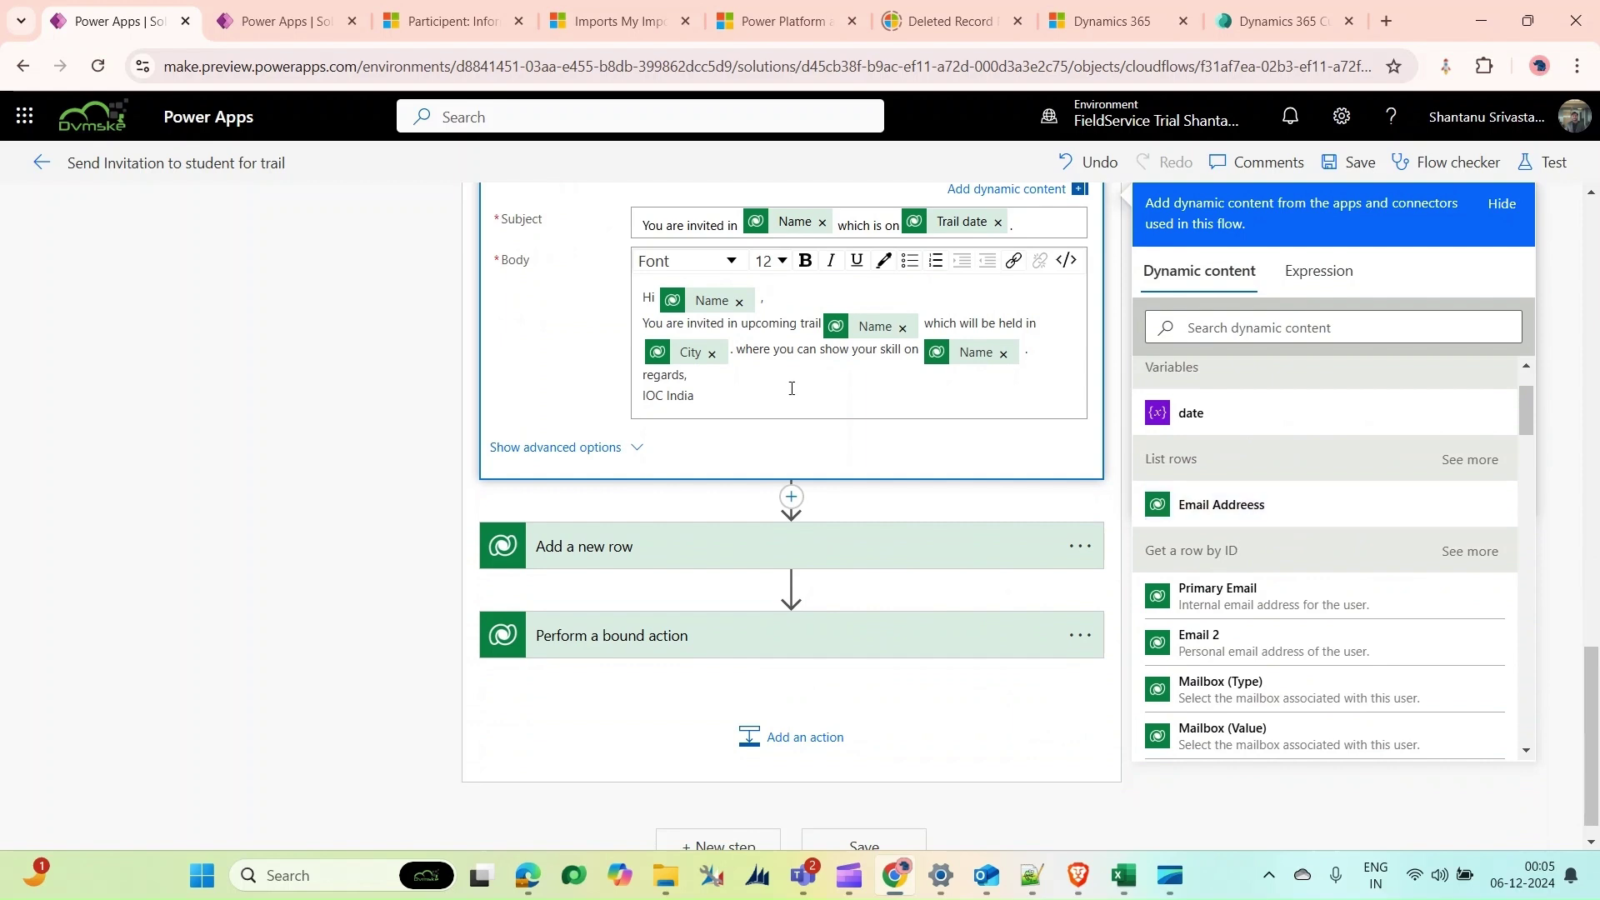
{"action": "scroll", "coordinate": [792, 389], "scroll_direction": "up", "scroll_amount": 2}
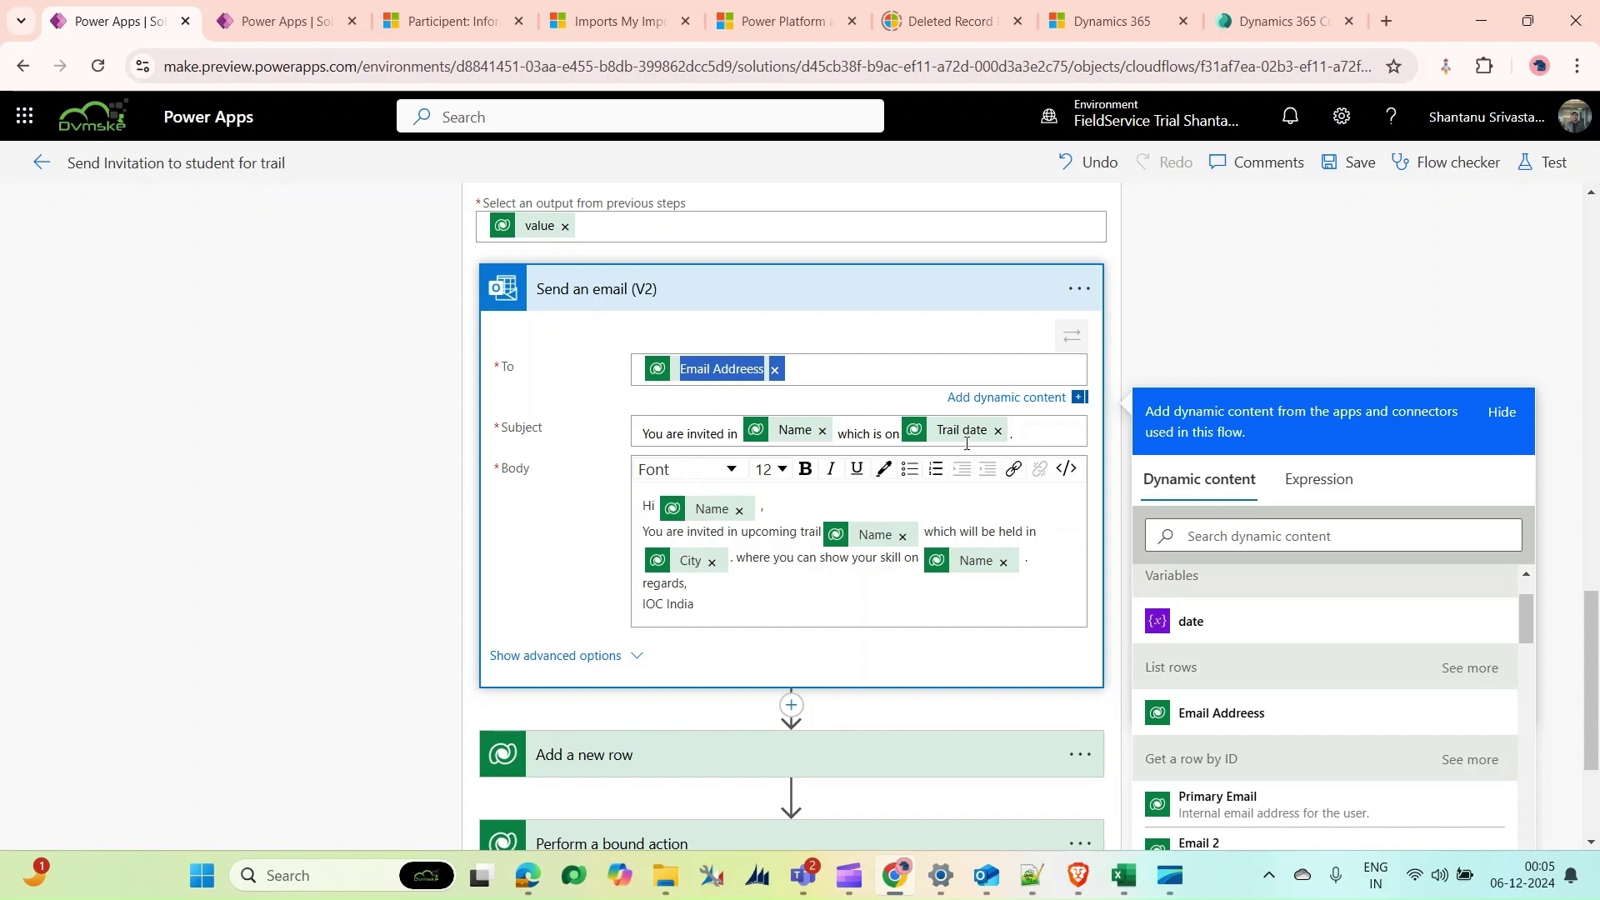
{"action": "scroll", "coordinate": [752, 453], "scroll_direction": "down", "scroll_amount": 1}
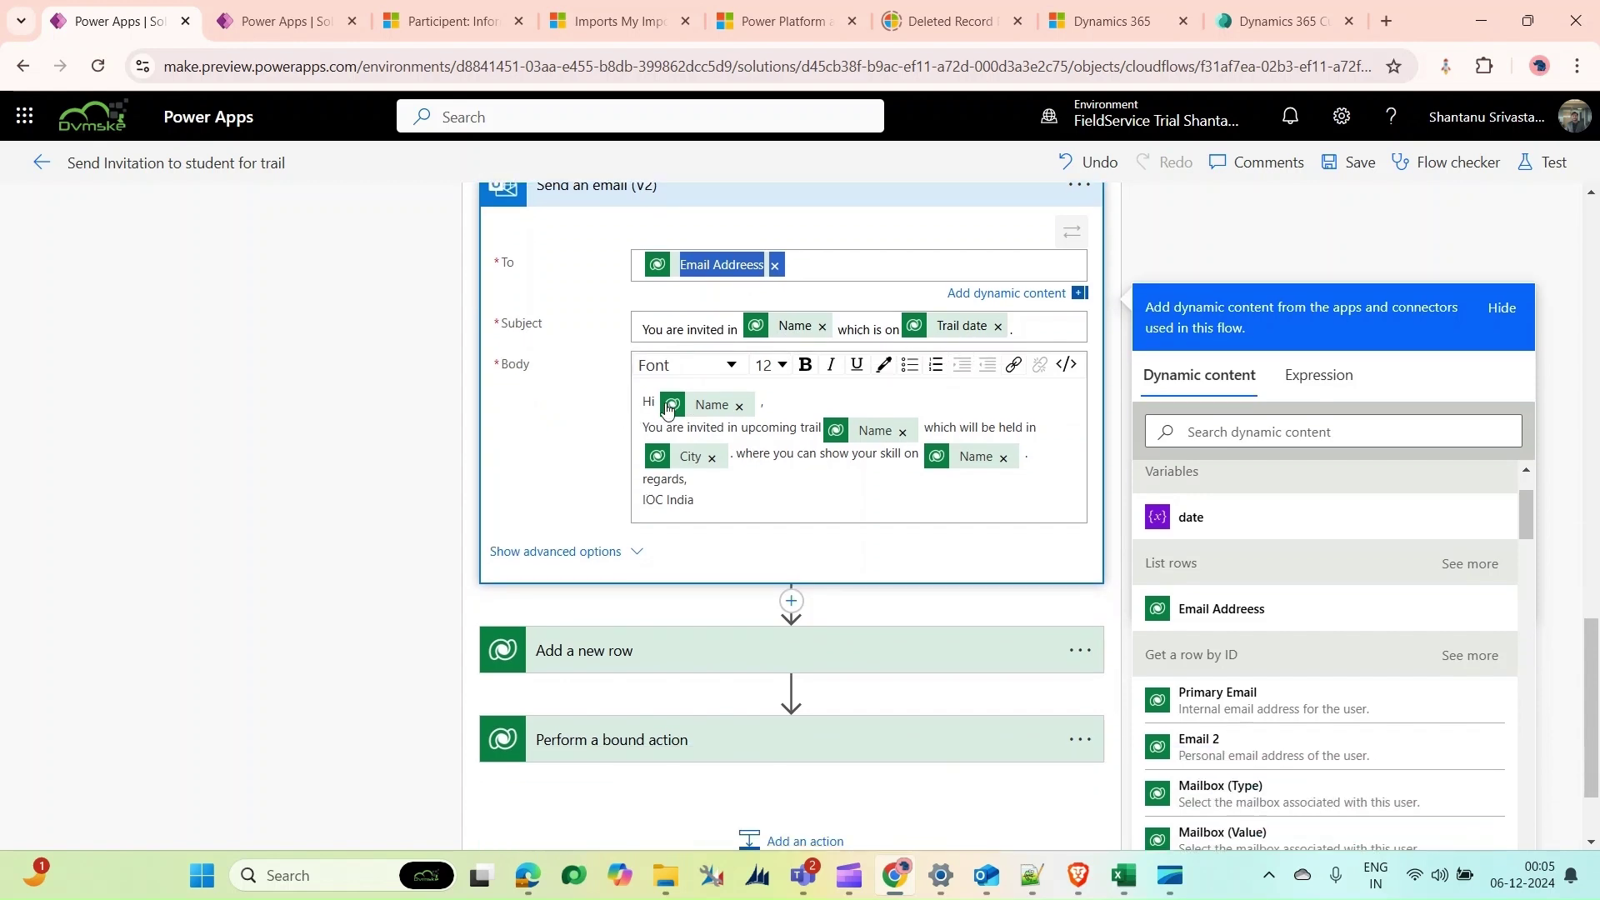
{"action": "scroll", "coordinate": [712, 454], "scroll_direction": "down", "scroll_amount": 1}
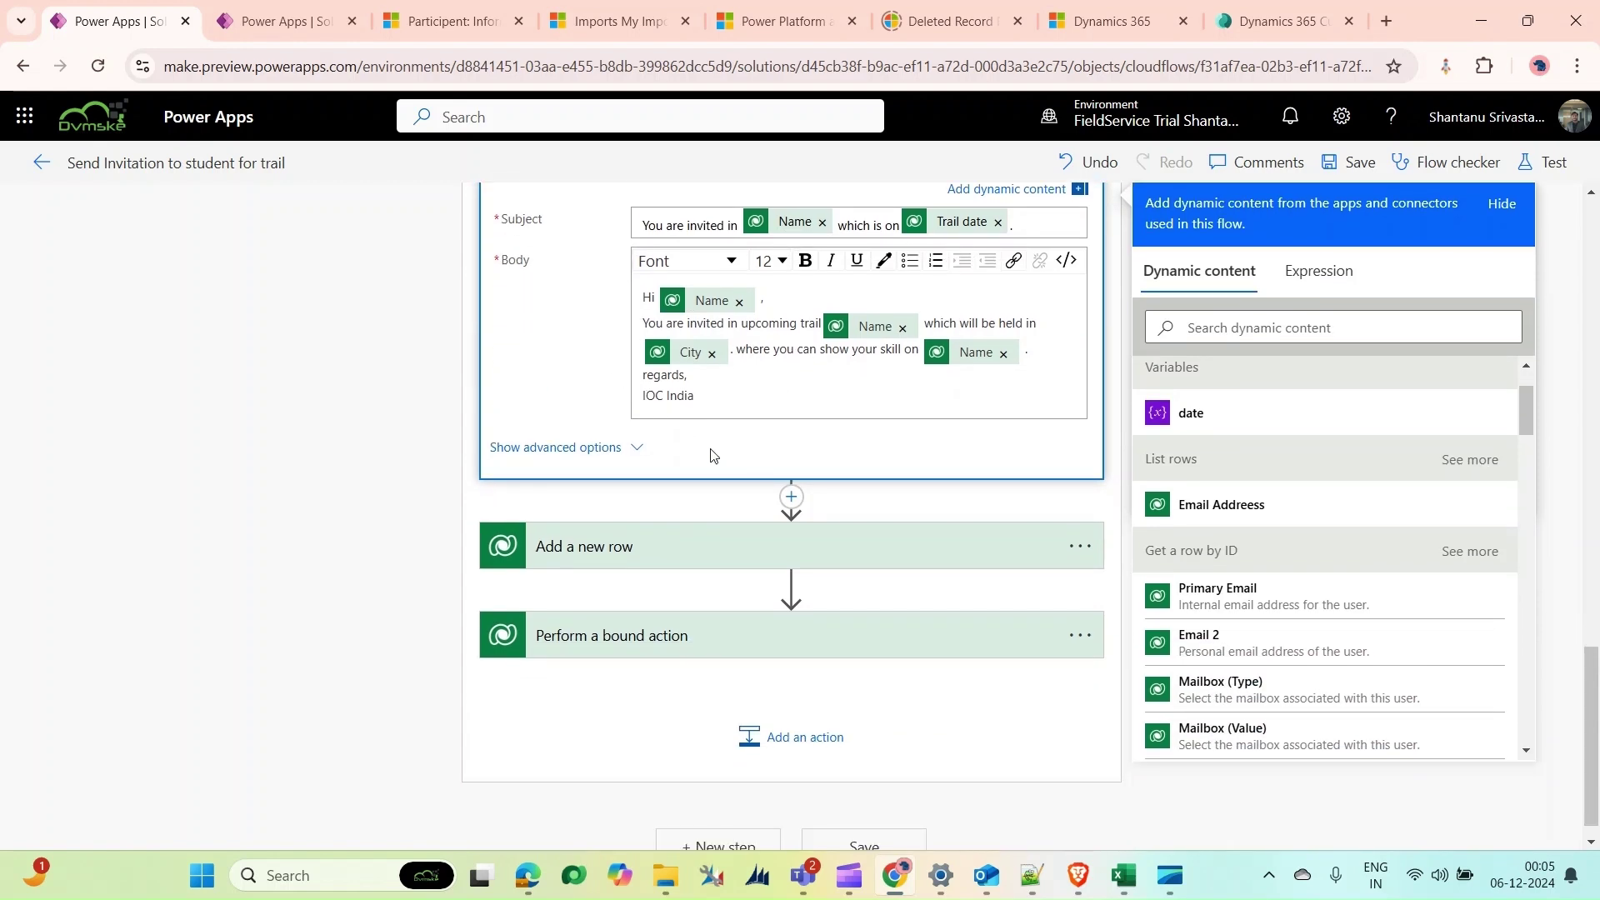
Expand Add a new row to review the Email Messages row's Participant To and Owner (Value) From parties
{"action": "left_click", "coordinate": [663, 546]}
{"action": "scroll", "coordinate": [713, 484], "scroll_direction": "down", "scroll_amount": 3}
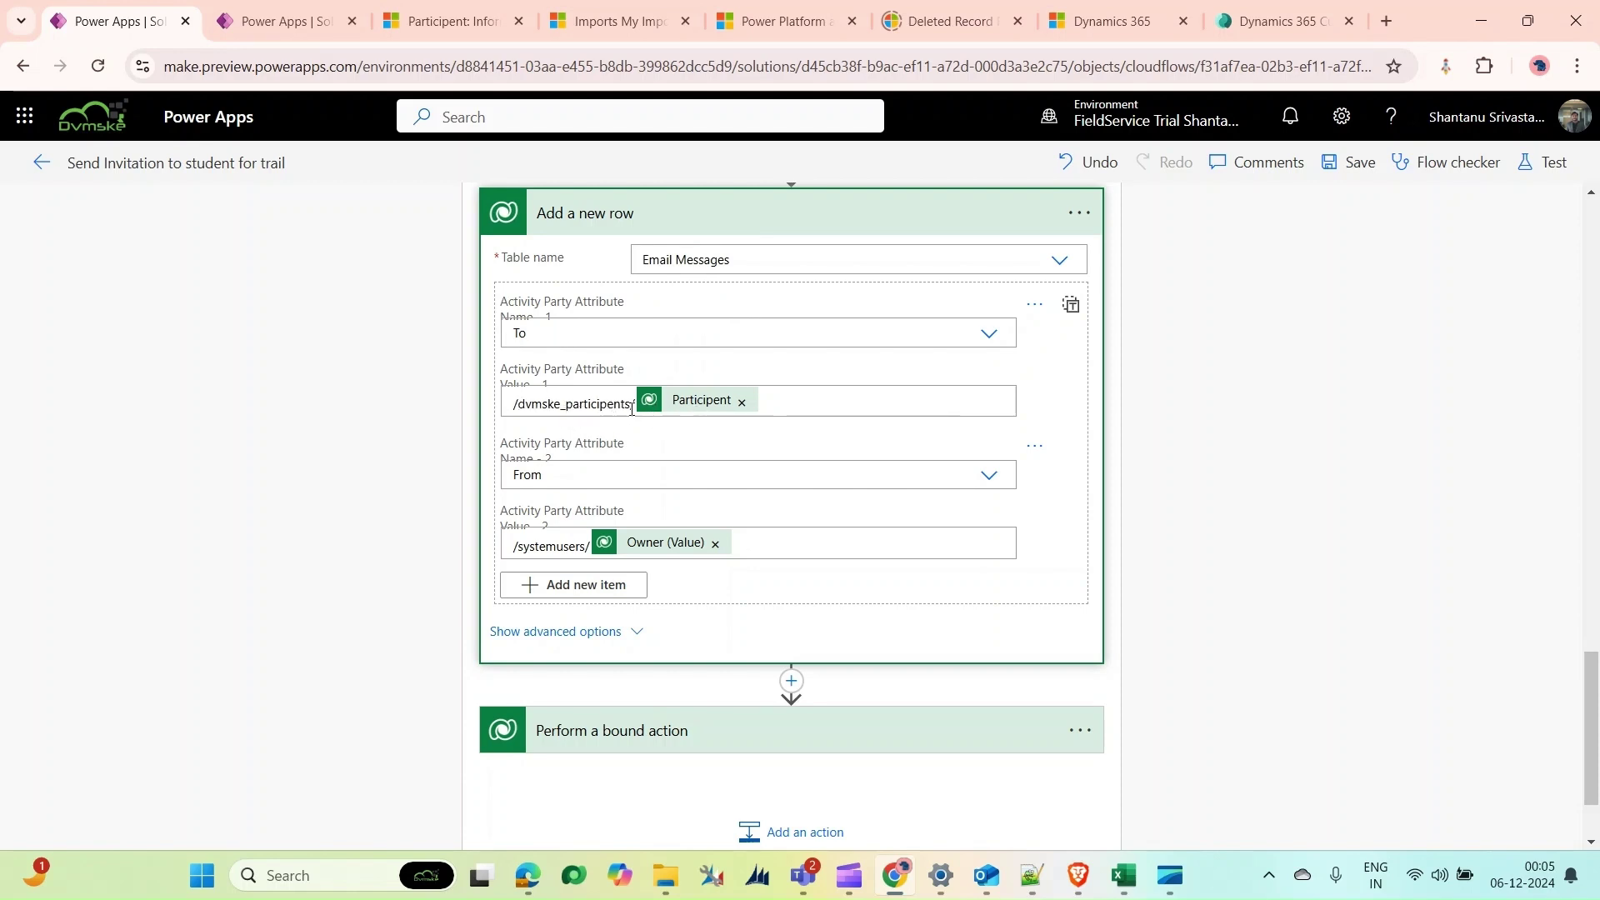
{"action": "scroll", "coordinate": [602, 455], "scroll_direction": "down", "scroll_amount": 2}
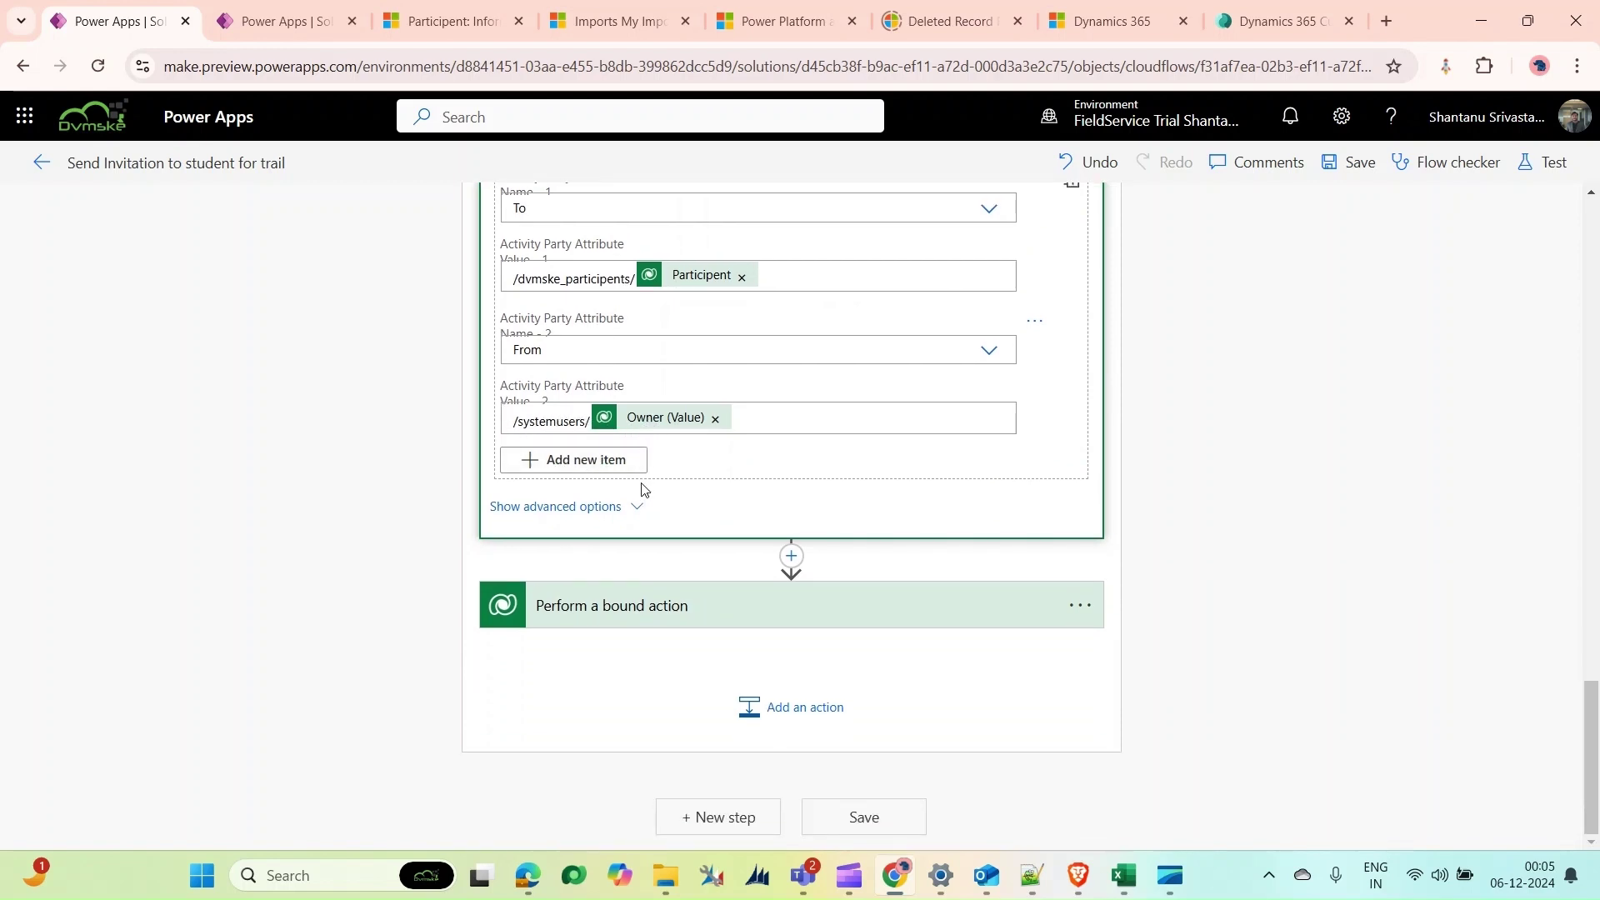
{"action": "scroll", "coordinate": [676, 450], "scroll_direction": "up", "scroll_amount": 4}
Expand Perform a bound action running SendEmail on the Email Message with IssueSend Yes
{"action": "scroll", "coordinate": [691, 432], "scroll_direction": "down", "scroll_amount": 4}
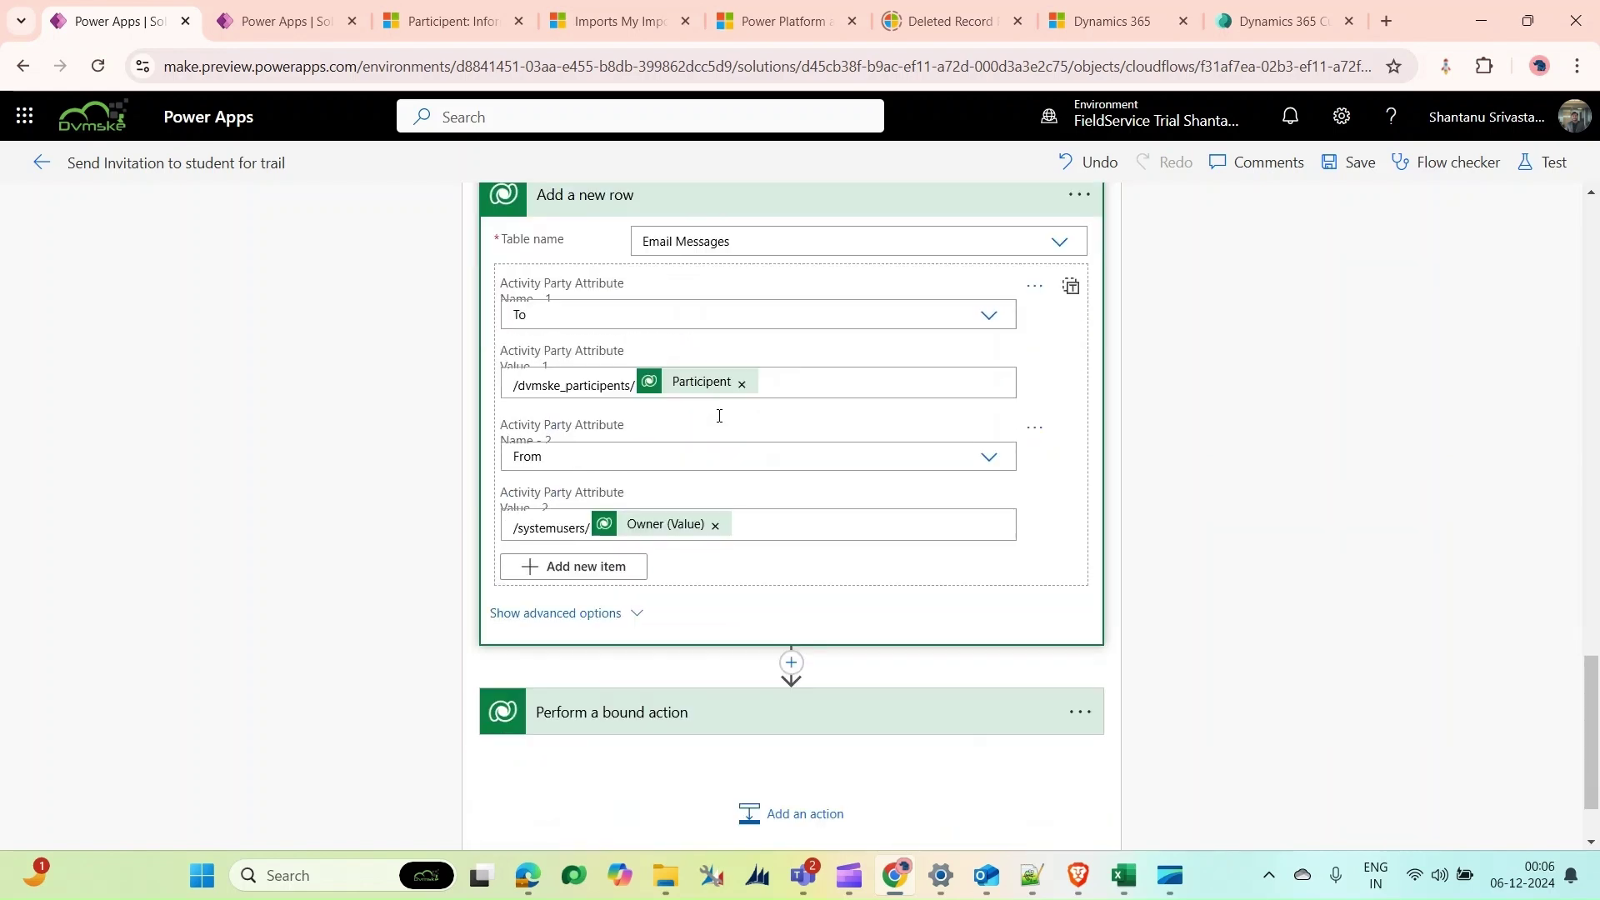
{"action": "left_click", "coordinate": [742, 611]}
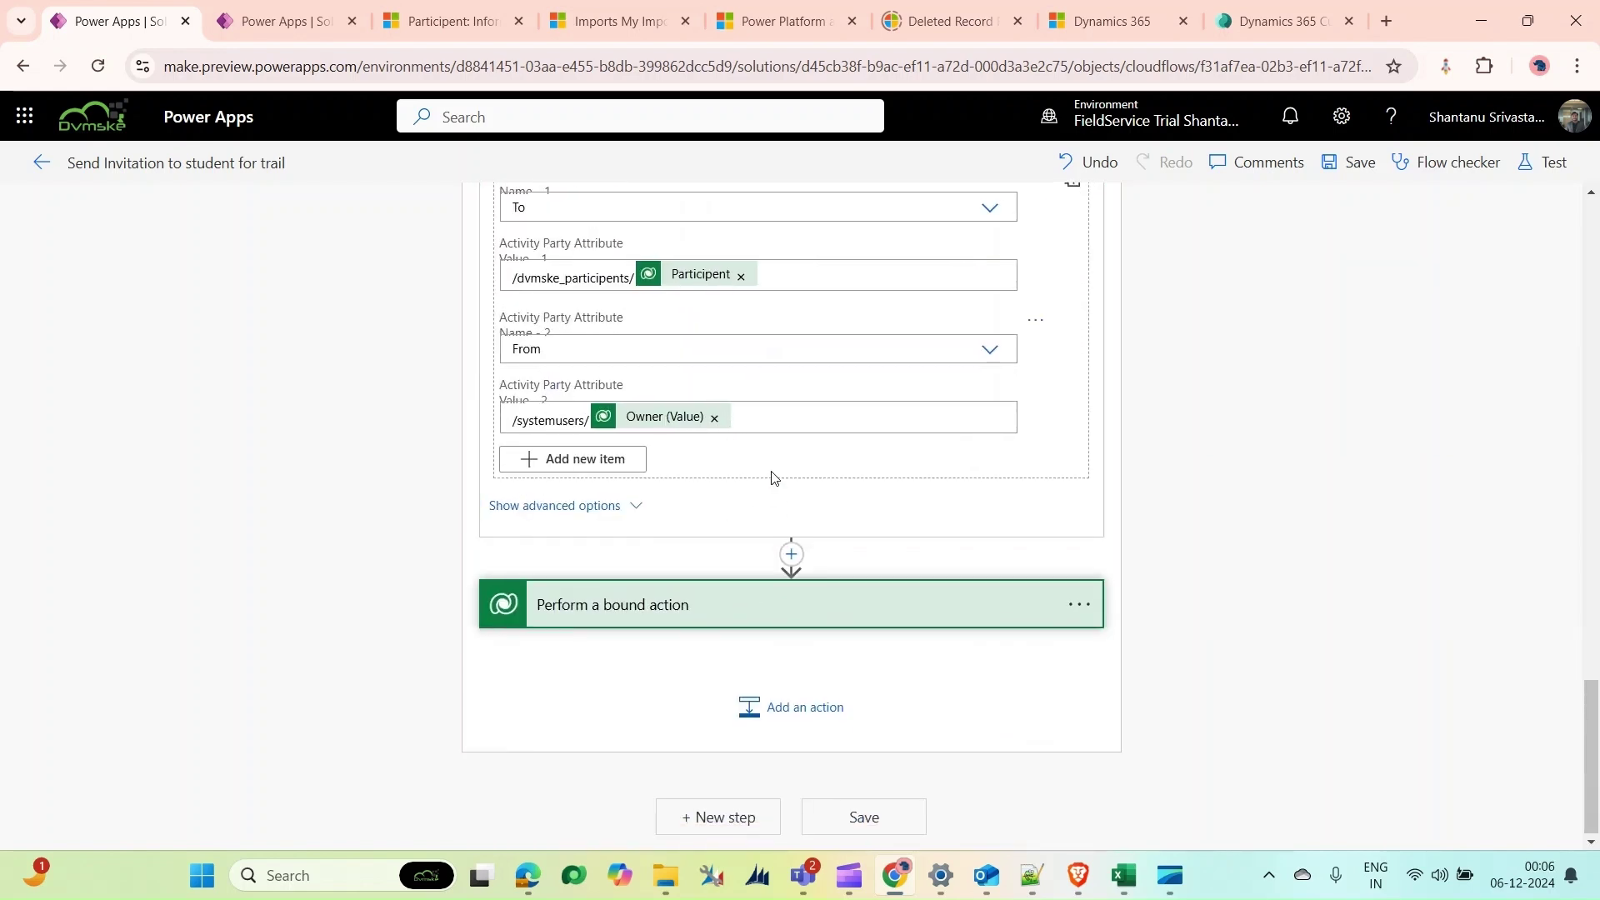
{"action": "scroll", "coordinate": [583, 500], "scroll_direction": "down", "scroll_amount": 3}
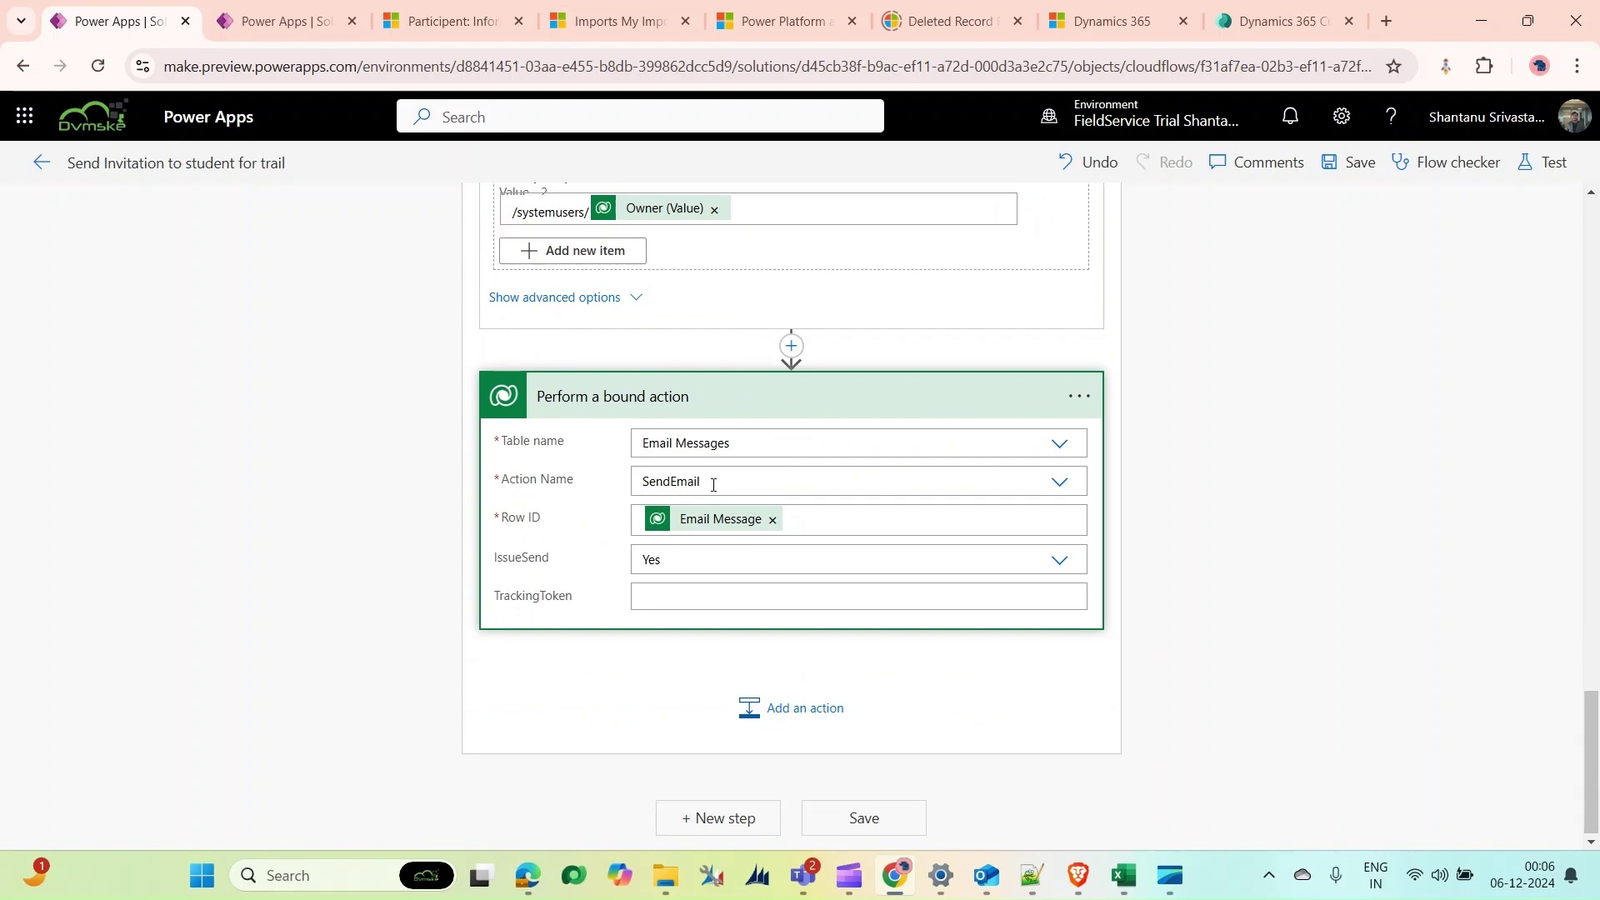
{"action": "scroll", "coordinate": [725, 528], "scroll_direction": "up", "scroll_amount": 5}
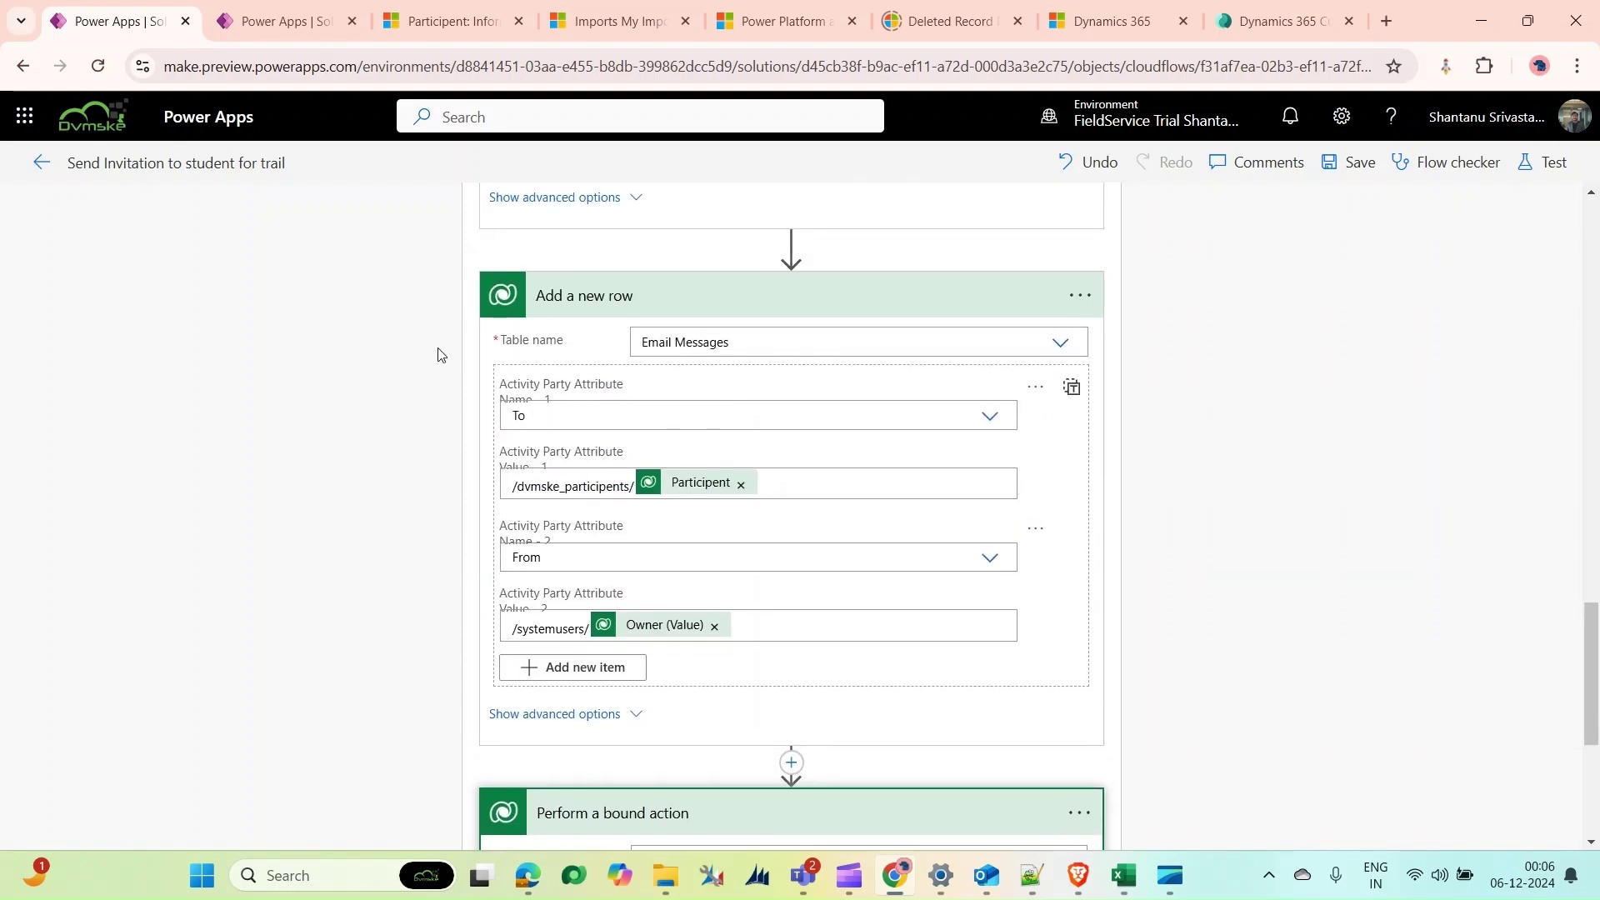
{"action": "scroll", "coordinate": [636, 369], "scroll_direction": "down", "scroll_amount": 3}
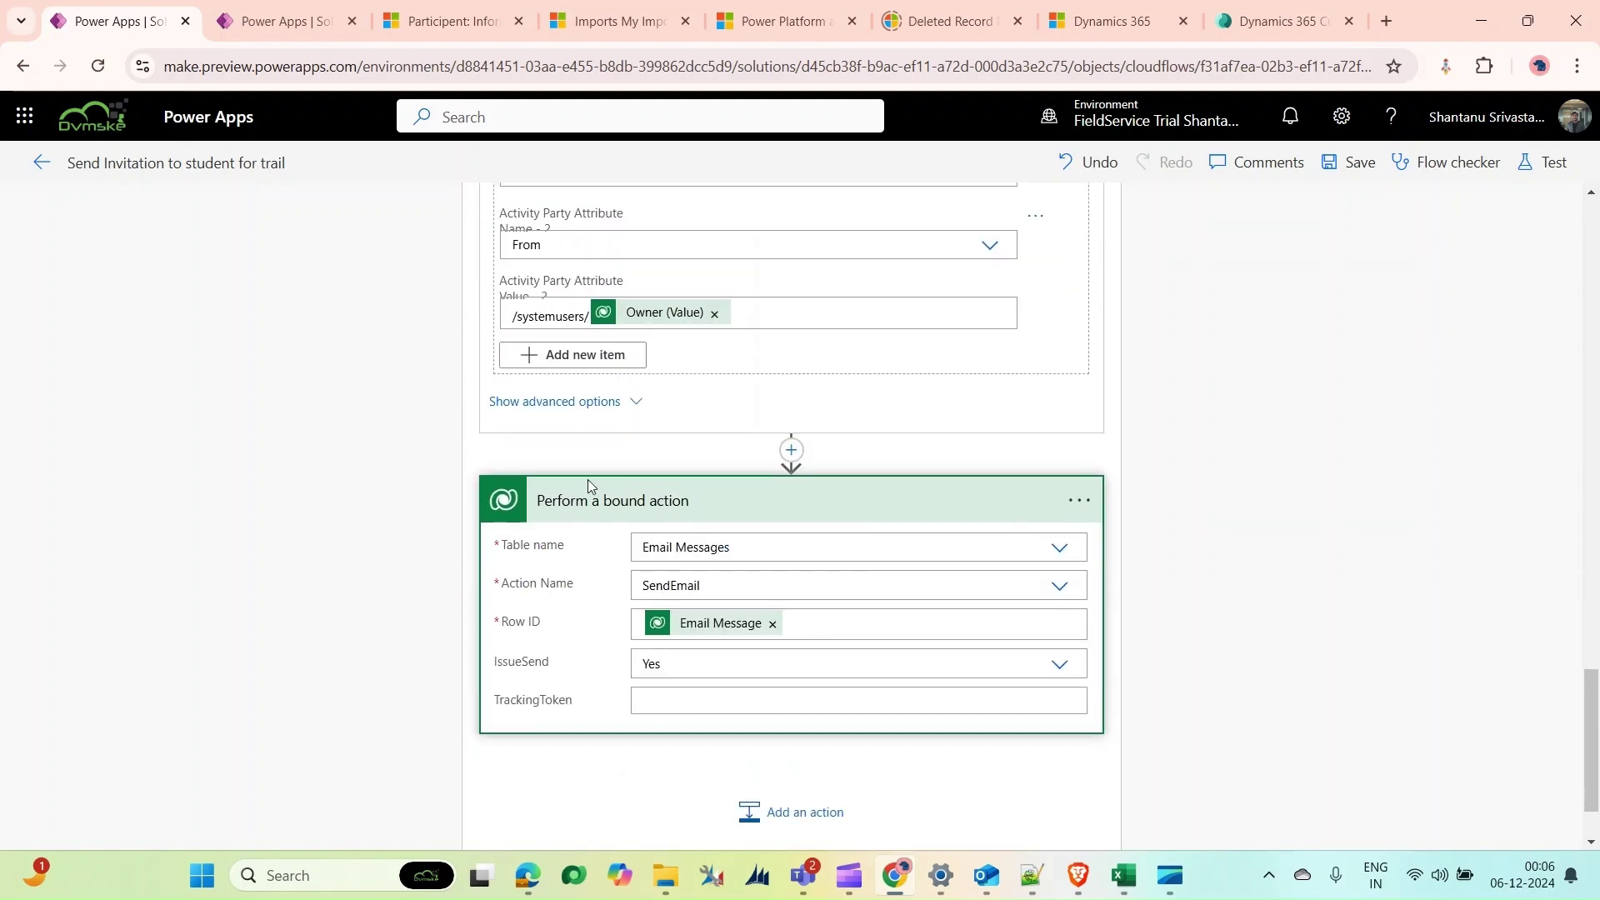
Show Add a new row's advanced options to review all fields, then save the flow
{"action": "left_click", "coordinate": [638, 404]}
{"action": "scroll", "coordinate": [643, 408], "scroll_direction": "down", "scroll_amount": 10}
{"action": "scroll", "coordinate": [643, 407], "scroll_direction": "up", "scroll_amount": 5}
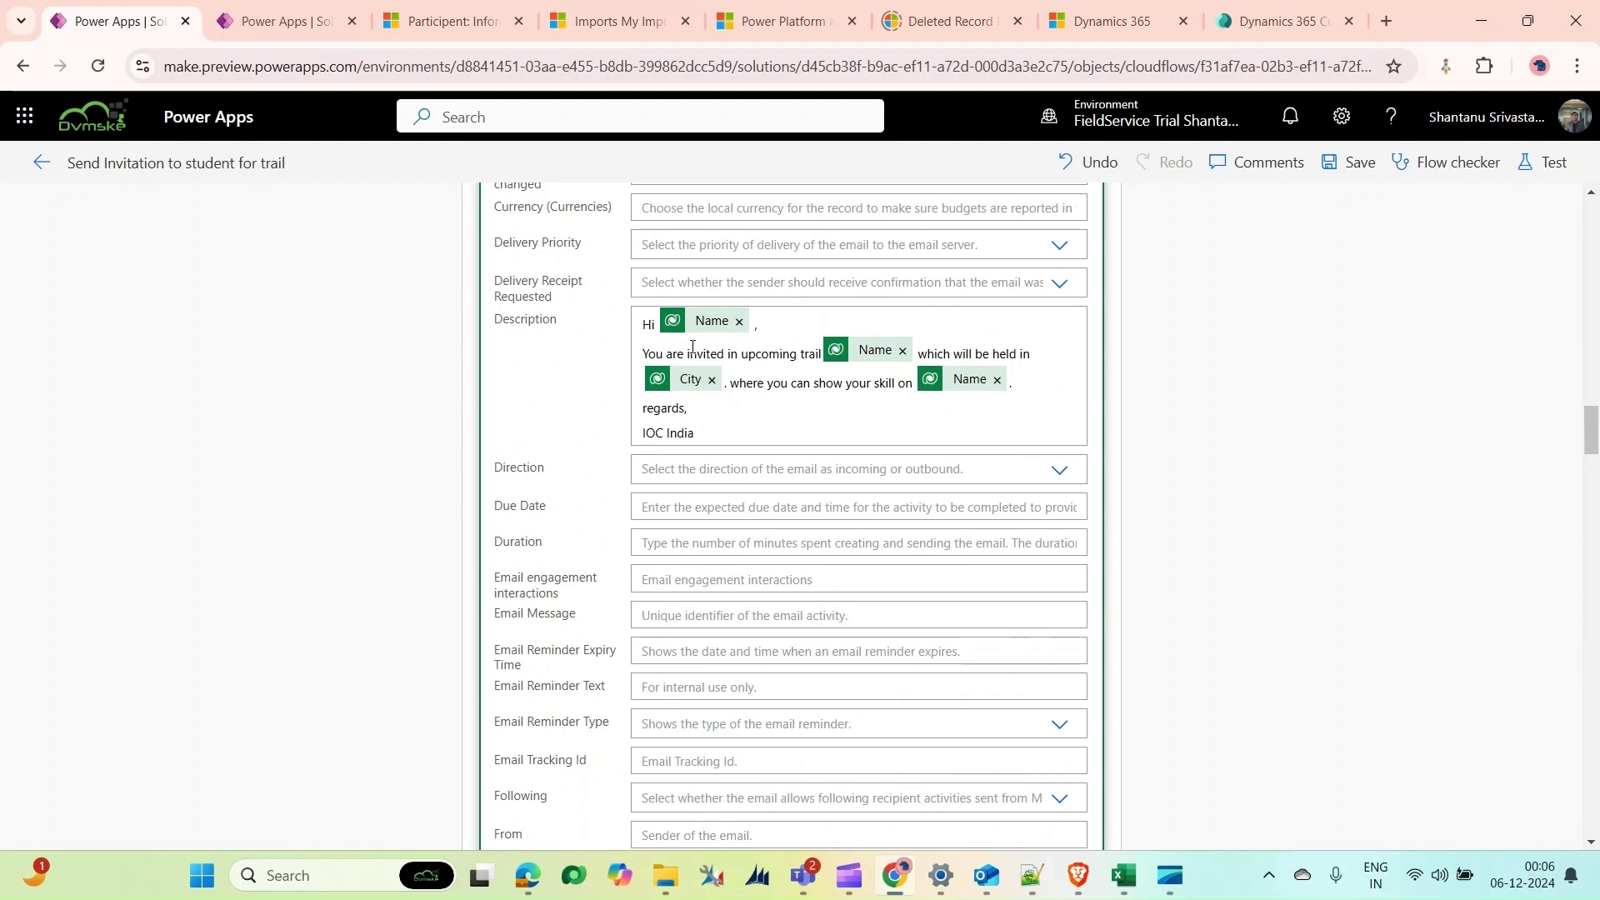
{"action": "scroll", "coordinate": [689, 316], "scroll_direction": "up", "scroll_amount": 9}
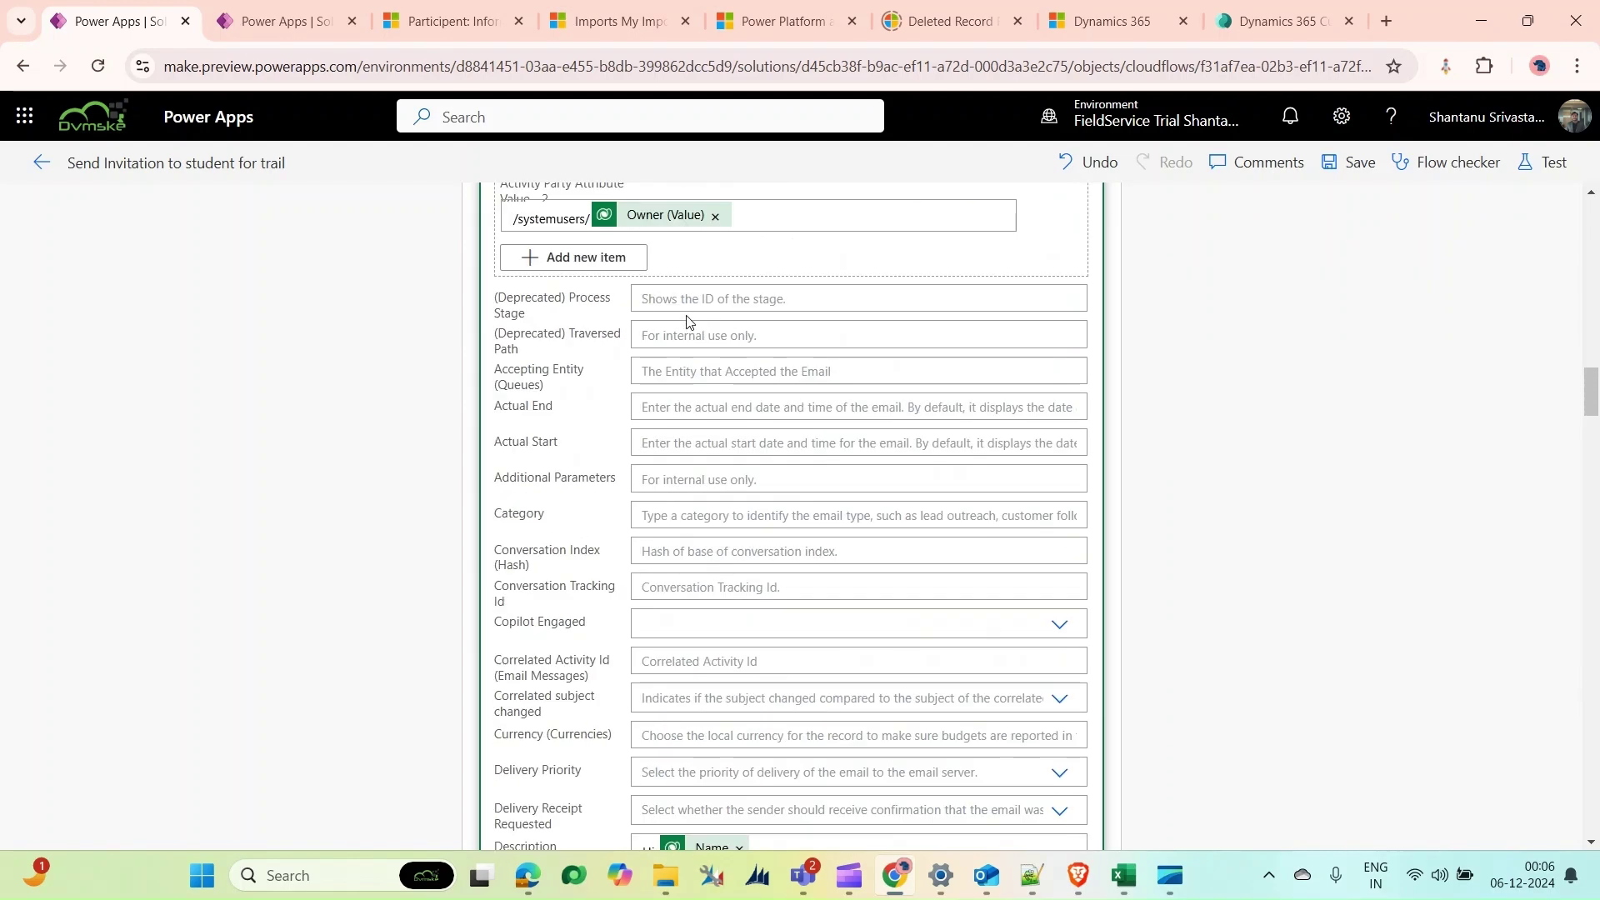
{"action": "scroll", "coordinate": [690, 323], "scroll_direction": "down", "scroll_amount": 7}
{"action": "scroll", "coordinate": [692, 342], "scroll_direction": "down", "scroll_amount": 20}
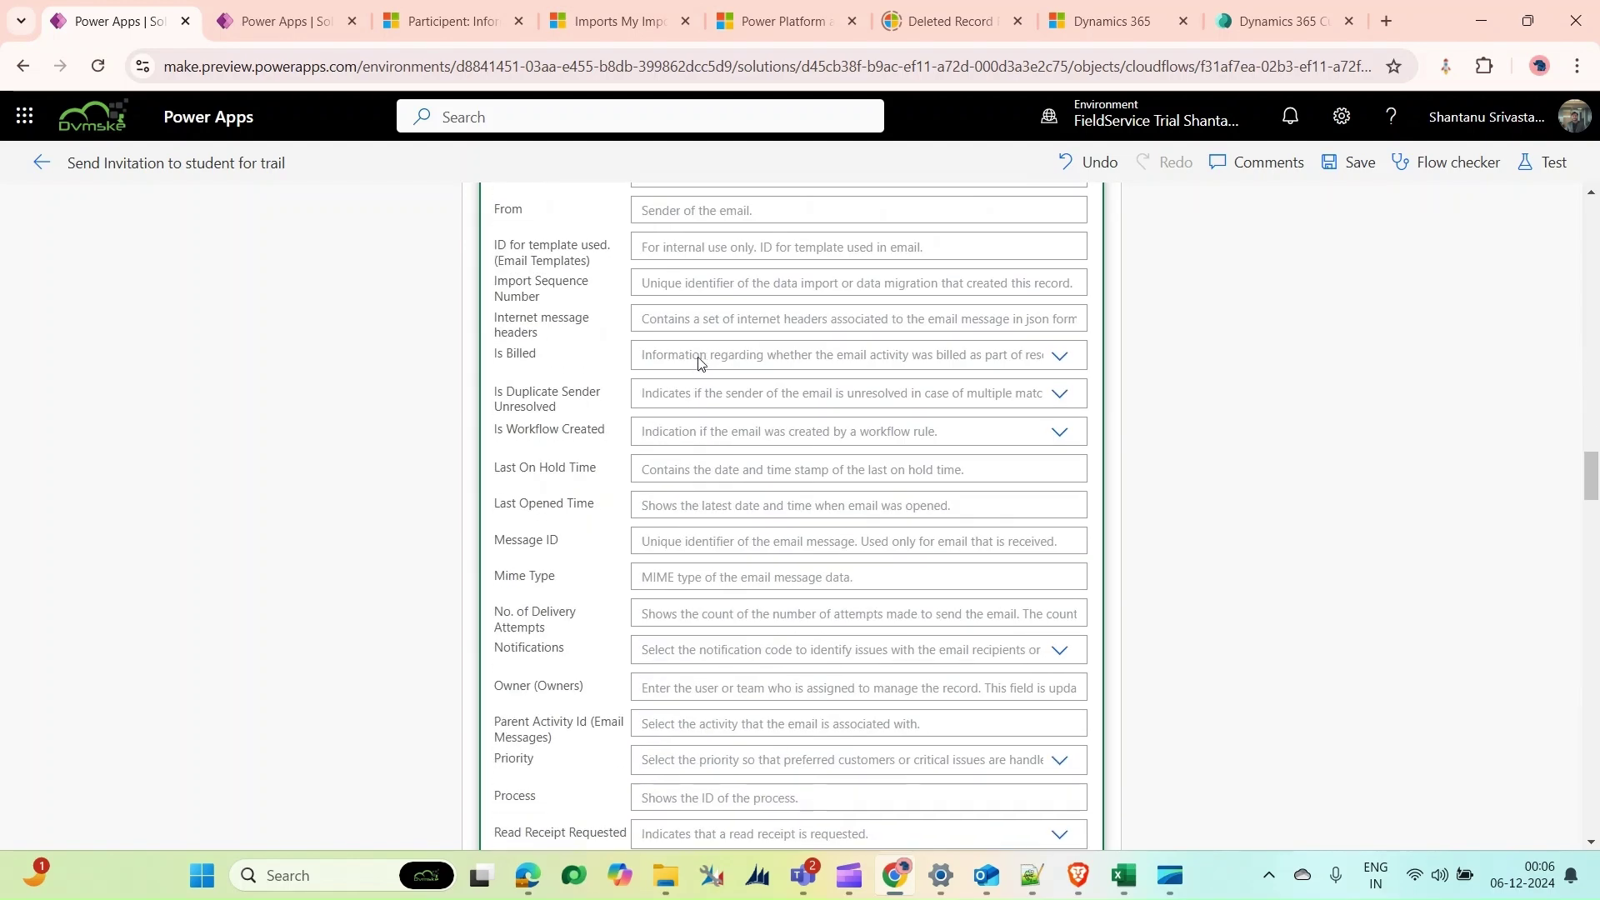
{"action": "scroll", "coordinate": [698, 363], "scroll_direction": "down", "scroll_amount": 20}
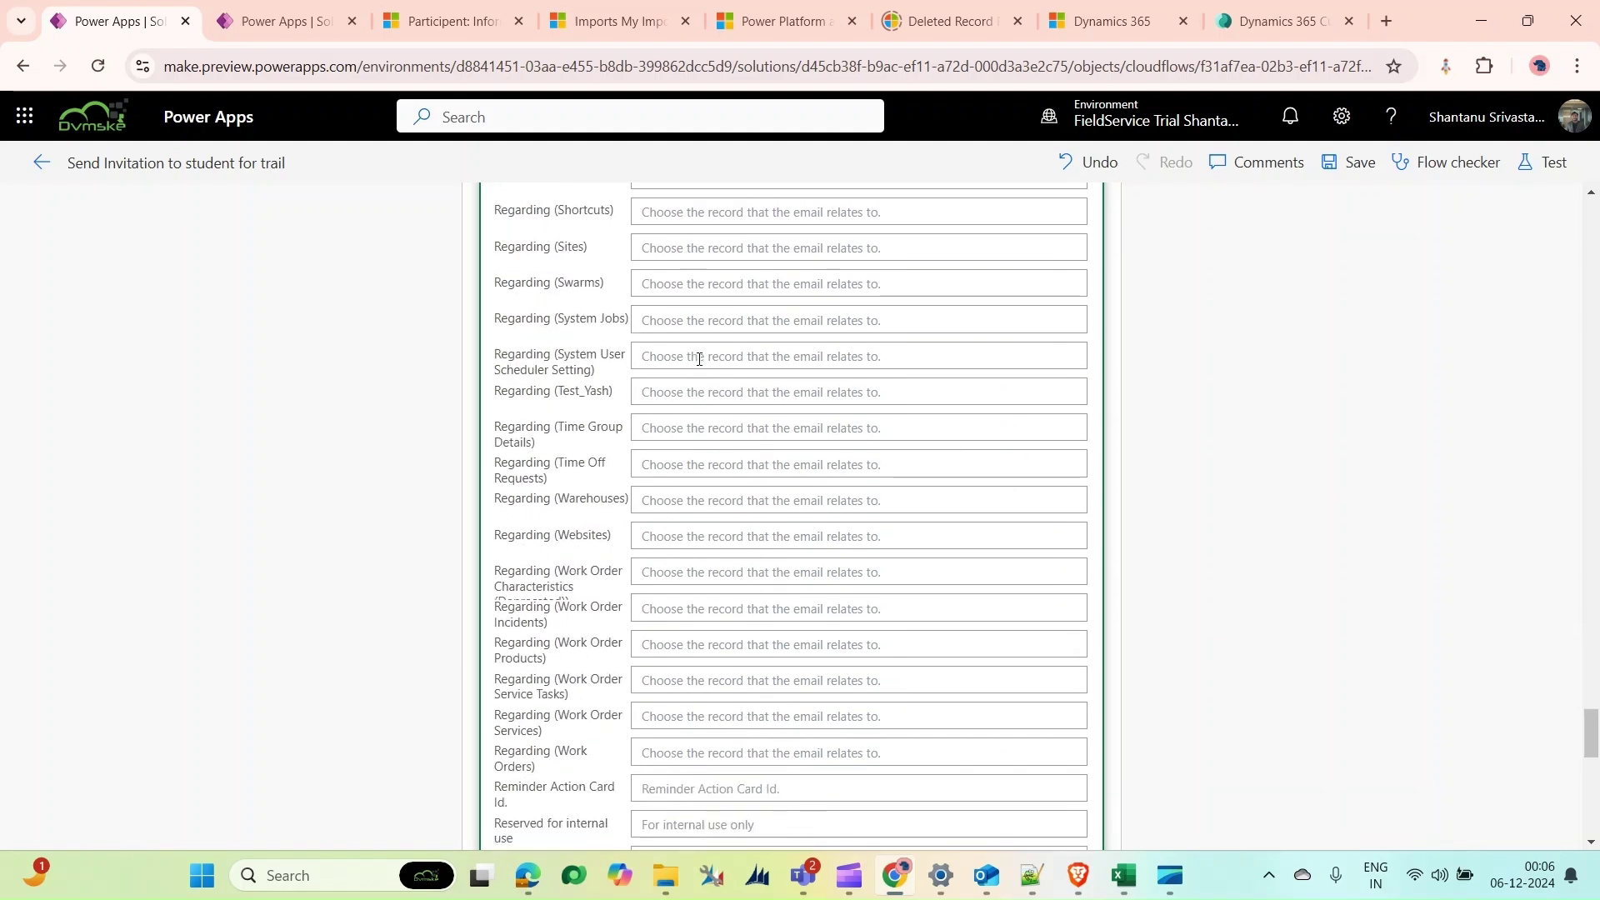
{"action": "scroll", "coordinate": [594, 524], "scroll_direction": "down", "scroll_amount": 3}
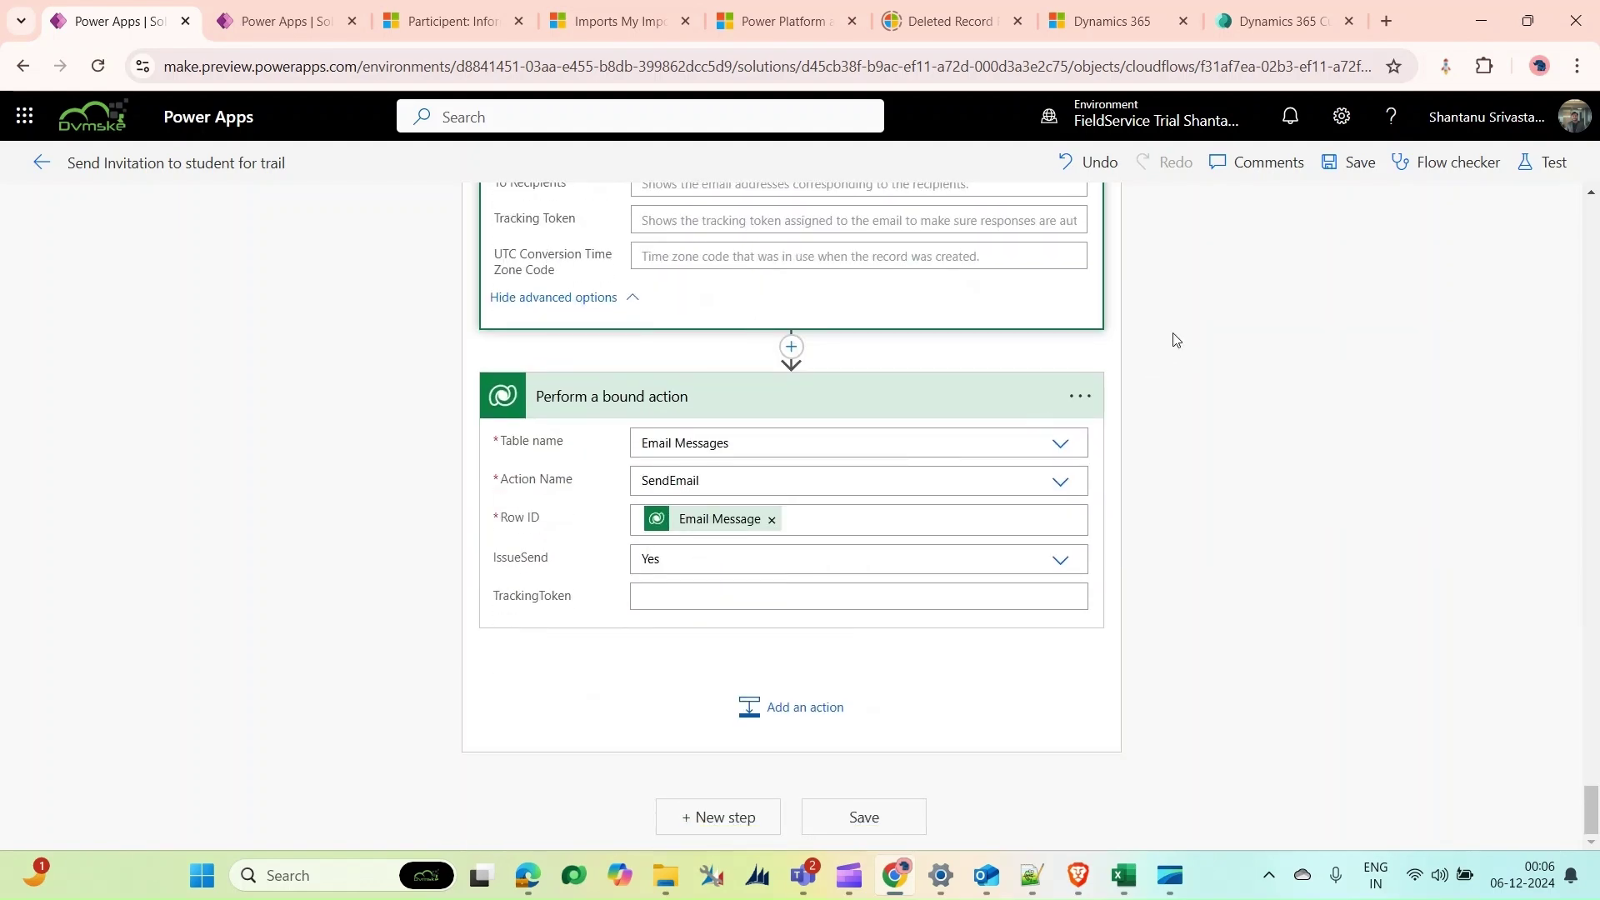
{"action": "left_click", "coordinate": [1319, 167]}
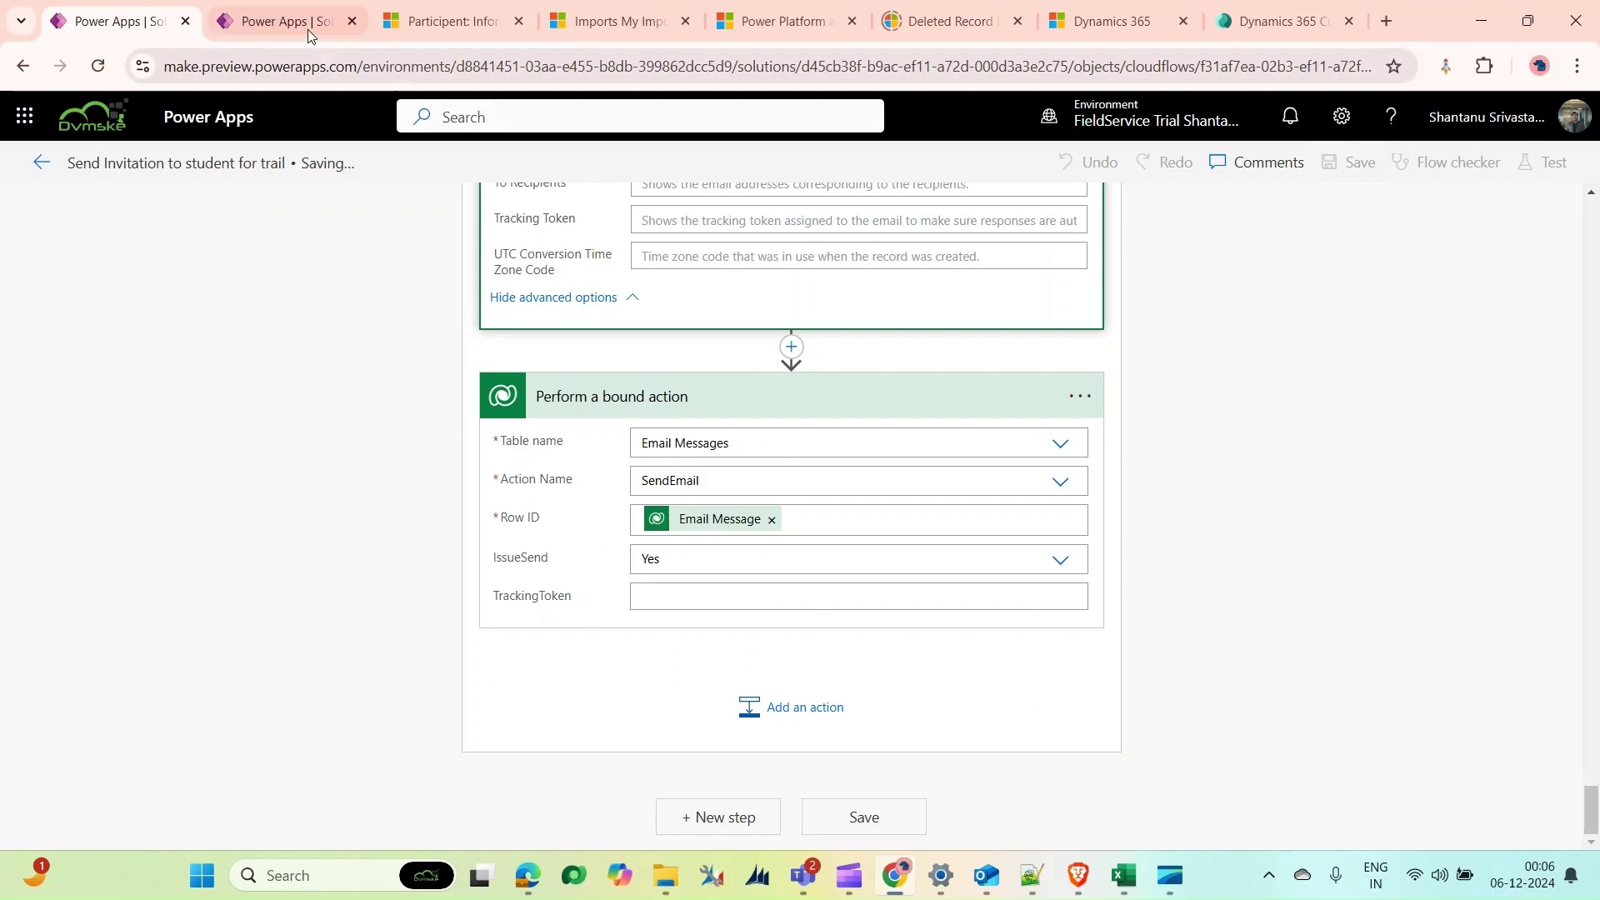
In Dynamics 365 Trails, start a new trail titled 'MRF Cricketing trails Bengaluru'
{"action": "left_click", "coordinate": [425, 25]}
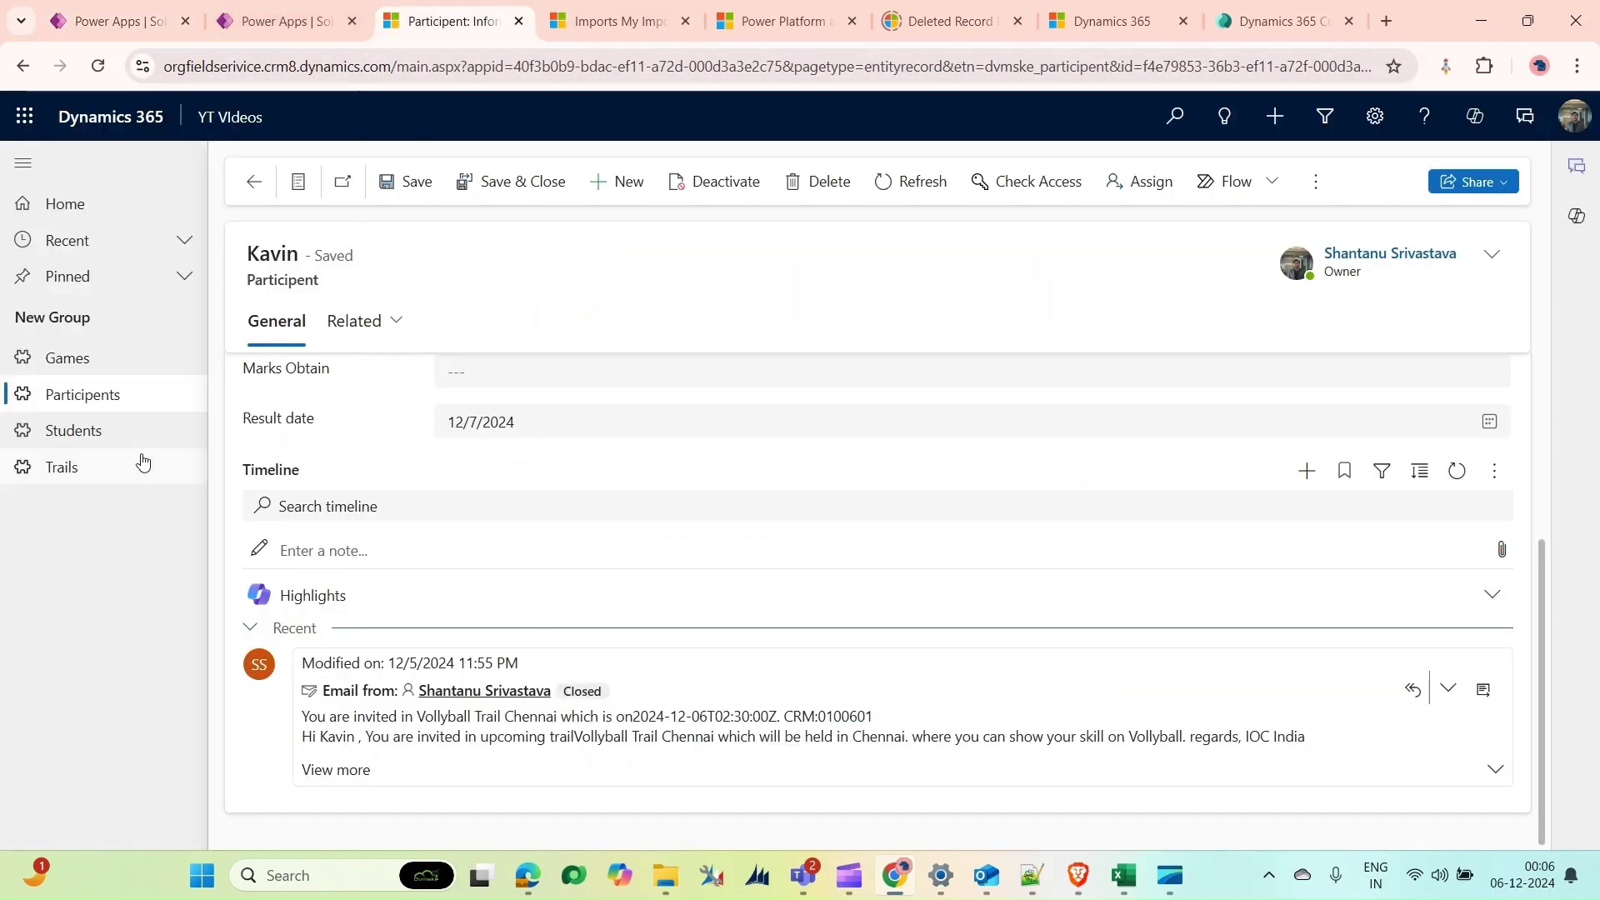
{"action": "left_click", "coordinate": [144, 465]}
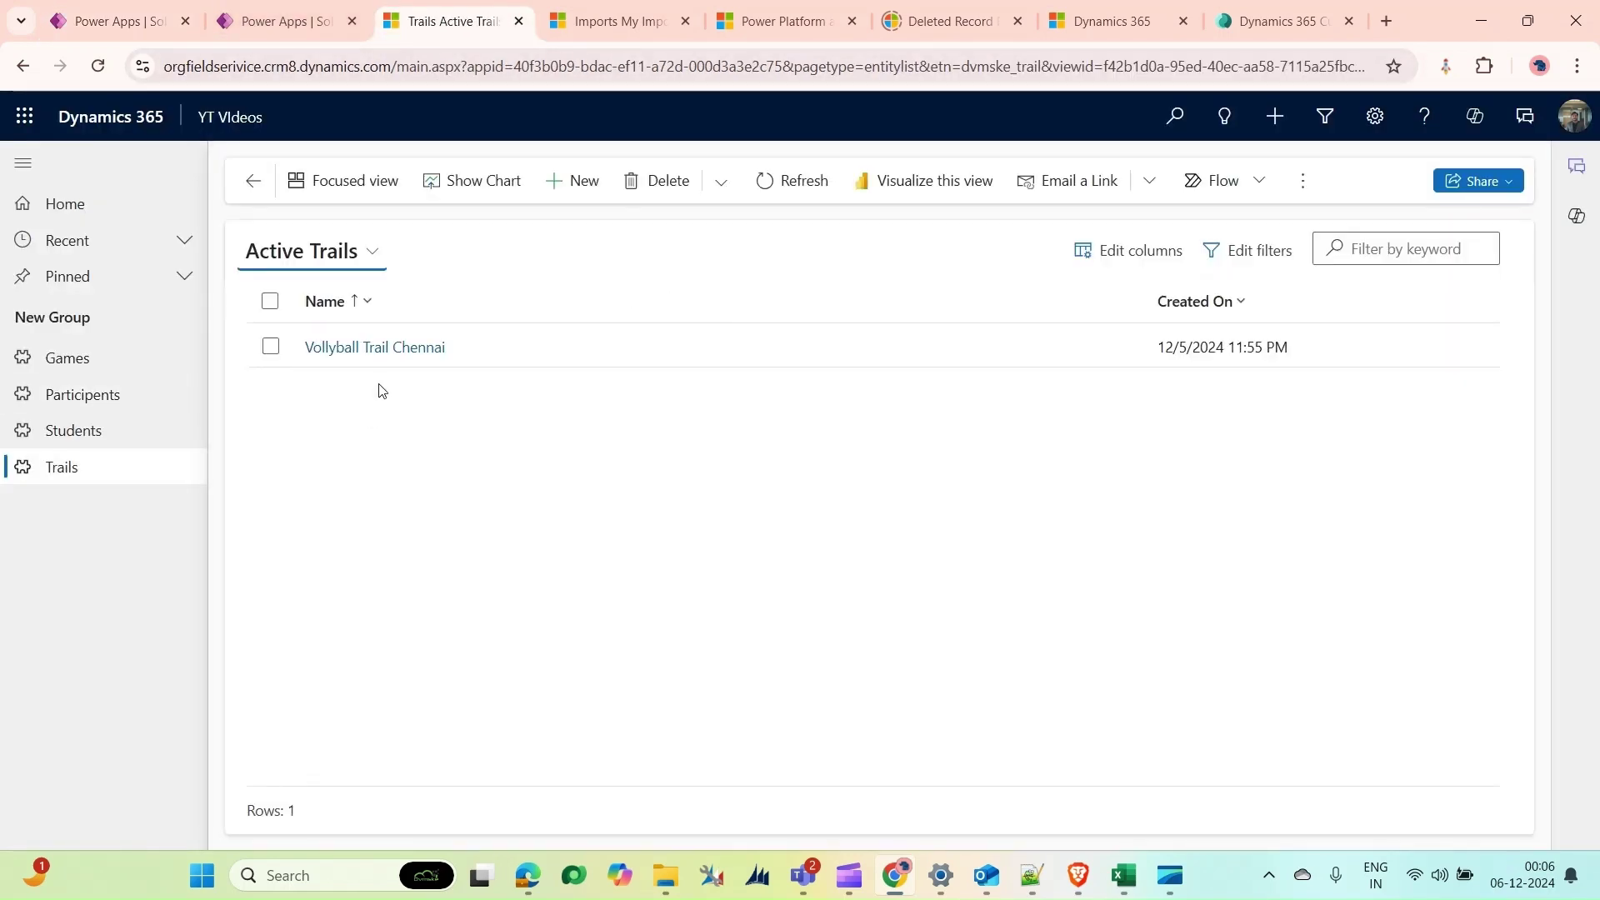
{"action": "left_click", "coordinate": [546, 197]}
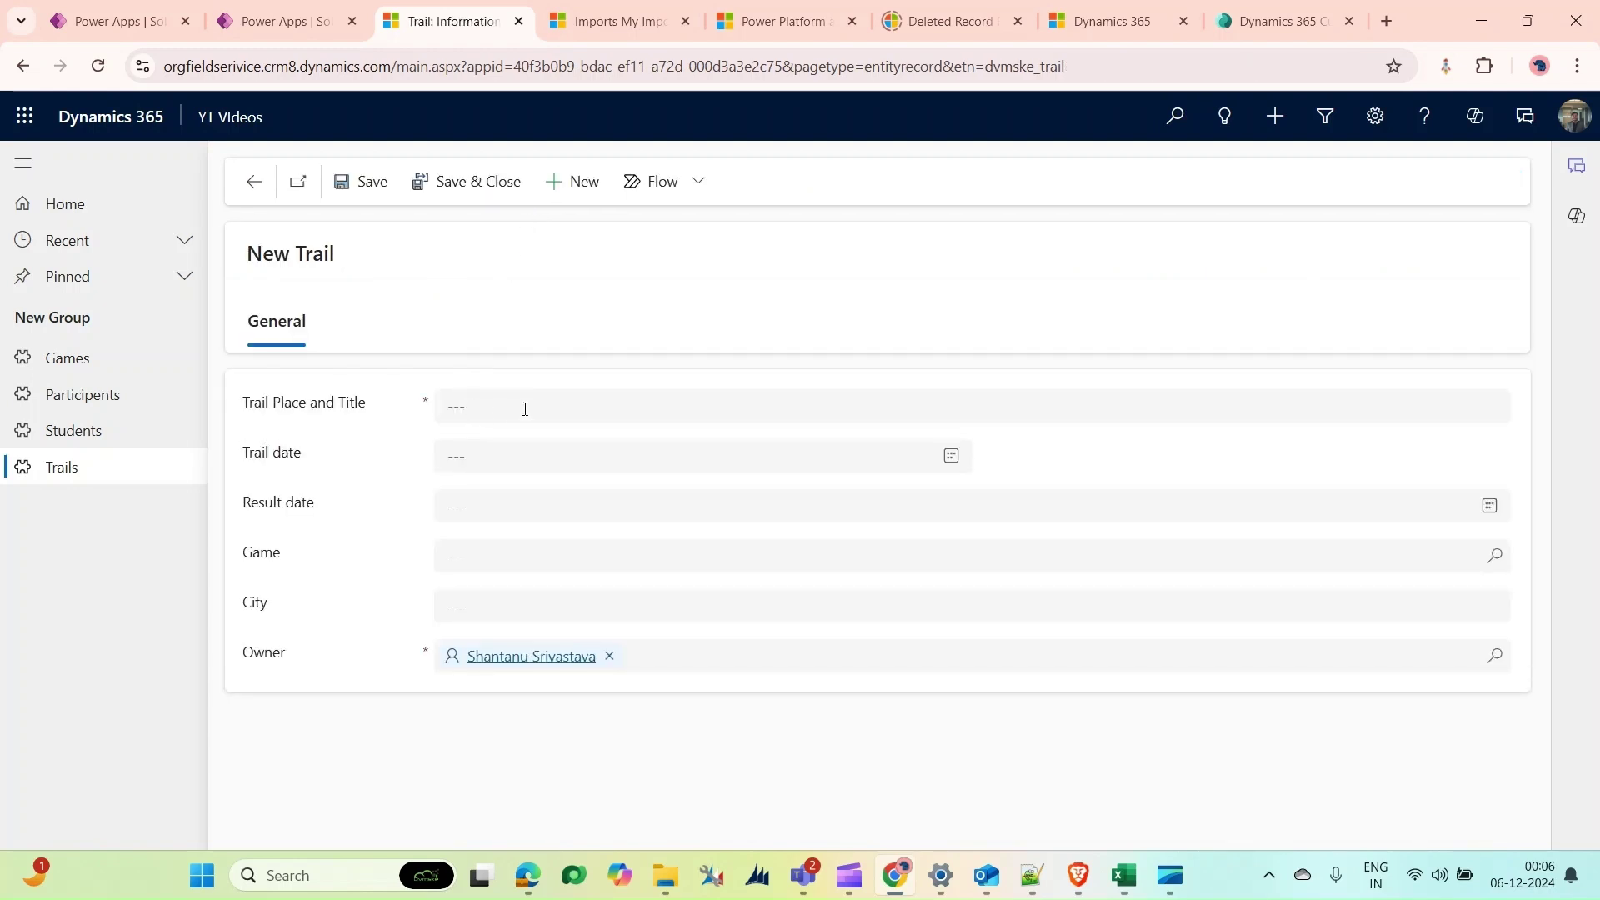
{"action": "left_click", "coordinate": [533, 408]}
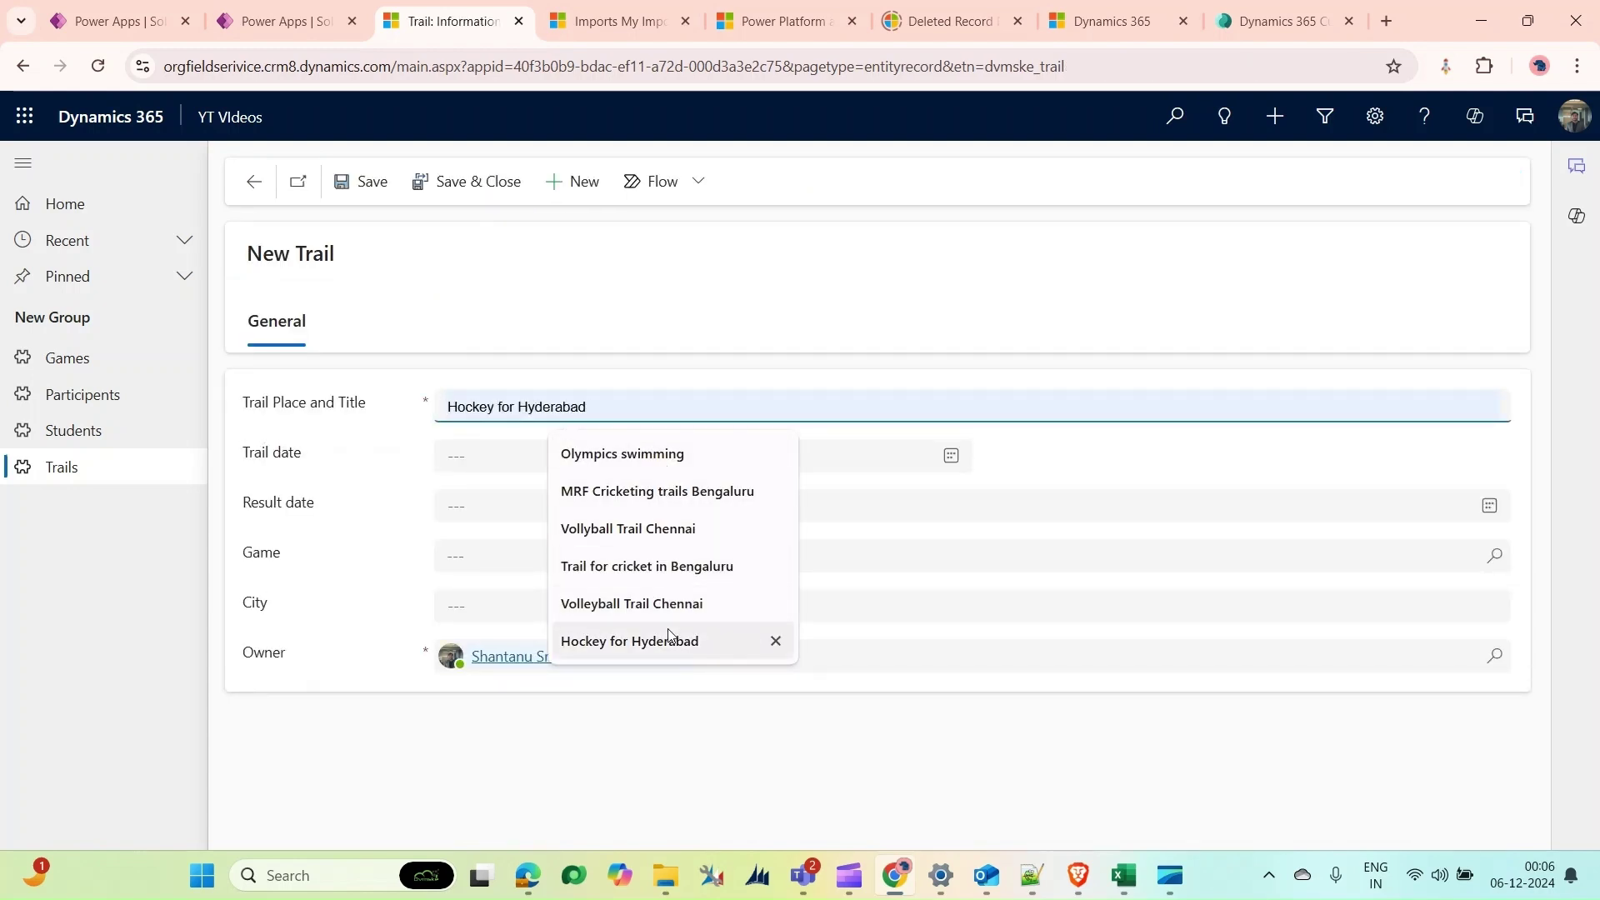
{"action": "left_click", "coordinate": [654, 494]}
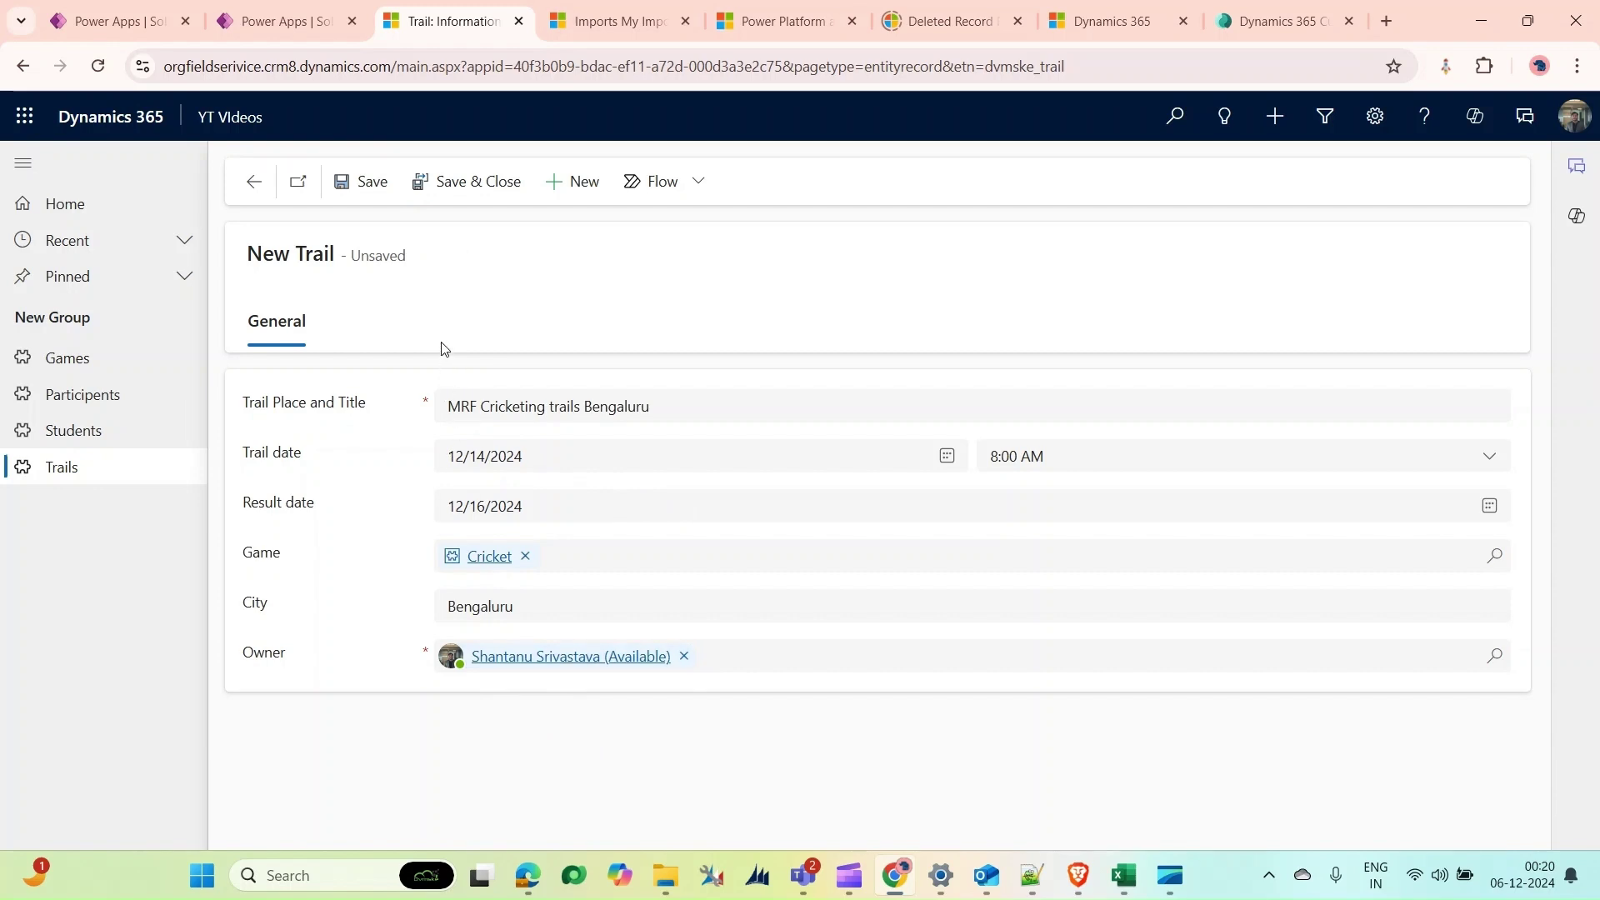
Save the MRF Cricketing trails Bengaluru trail and scroll to its Participant grid
{"action": "left_click", "coordinate": [379, 194]}
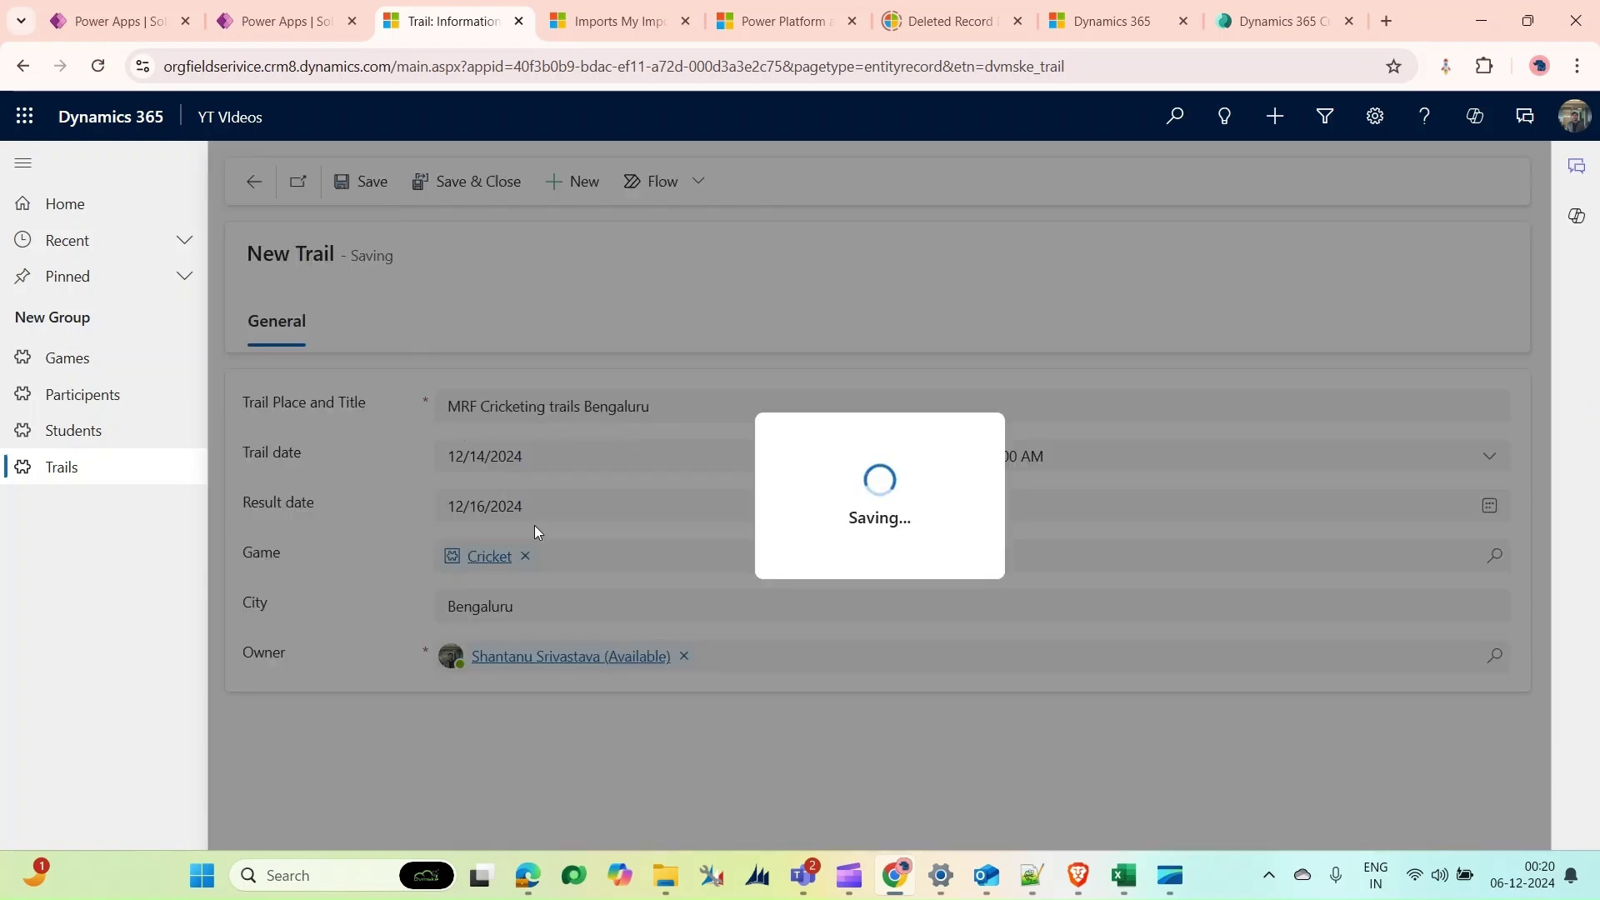
{"action": "scroll", "coordinate": [565, 543], "scroll_direction": "down", "scroll_amount": 3}
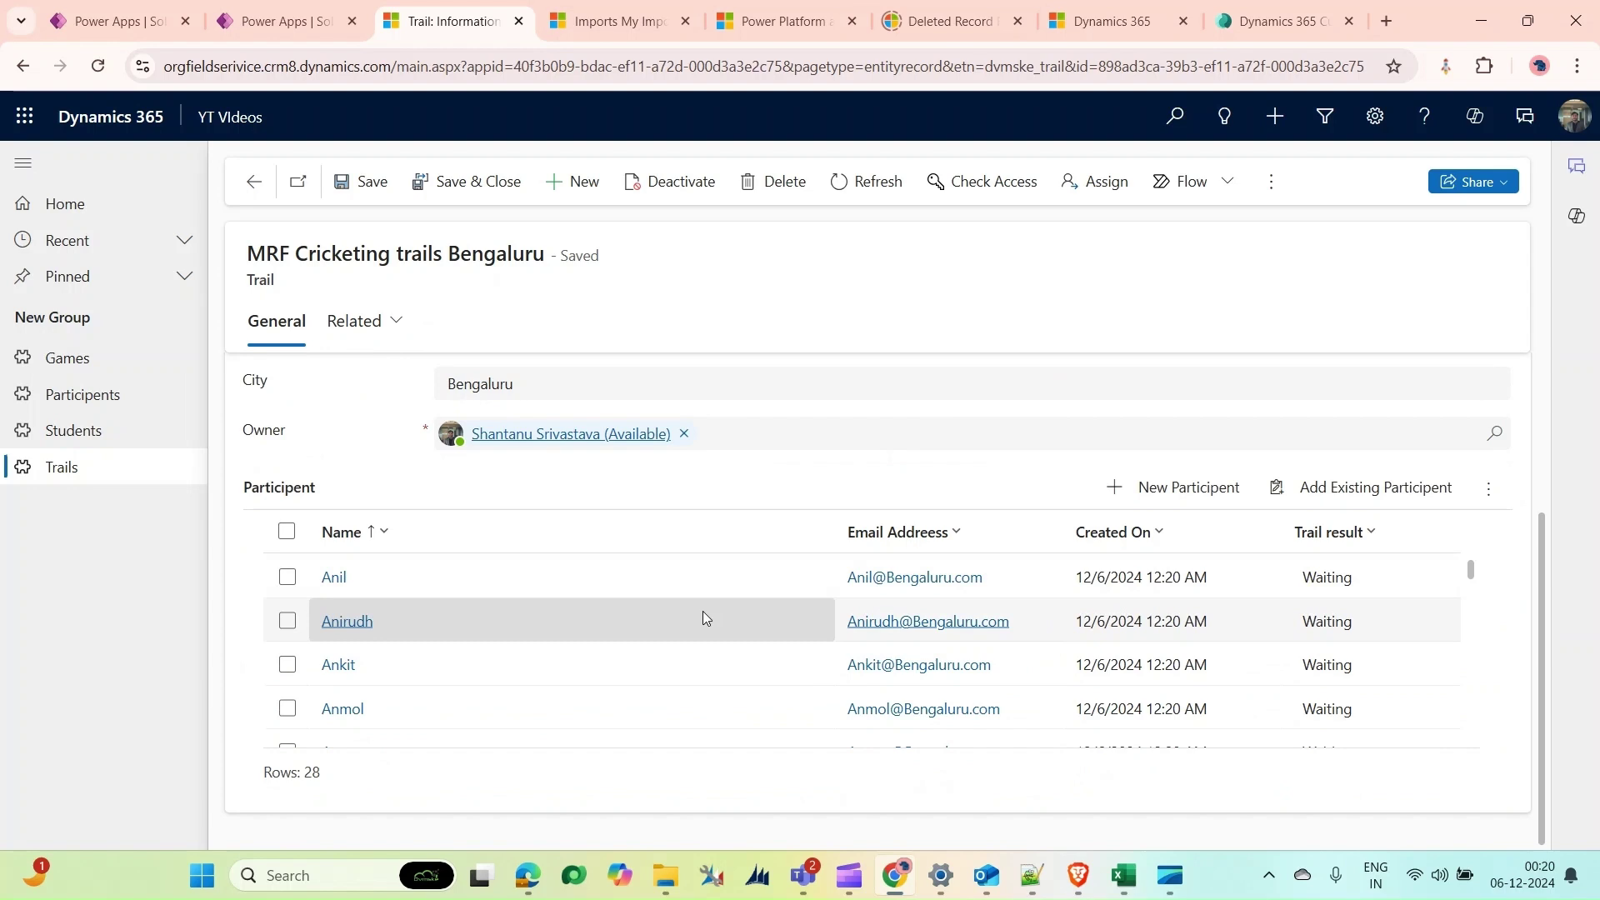
{"action": "scroll", "coordinate": [603, 583], "scroll_direction": "up", "scroll_amount": 2}
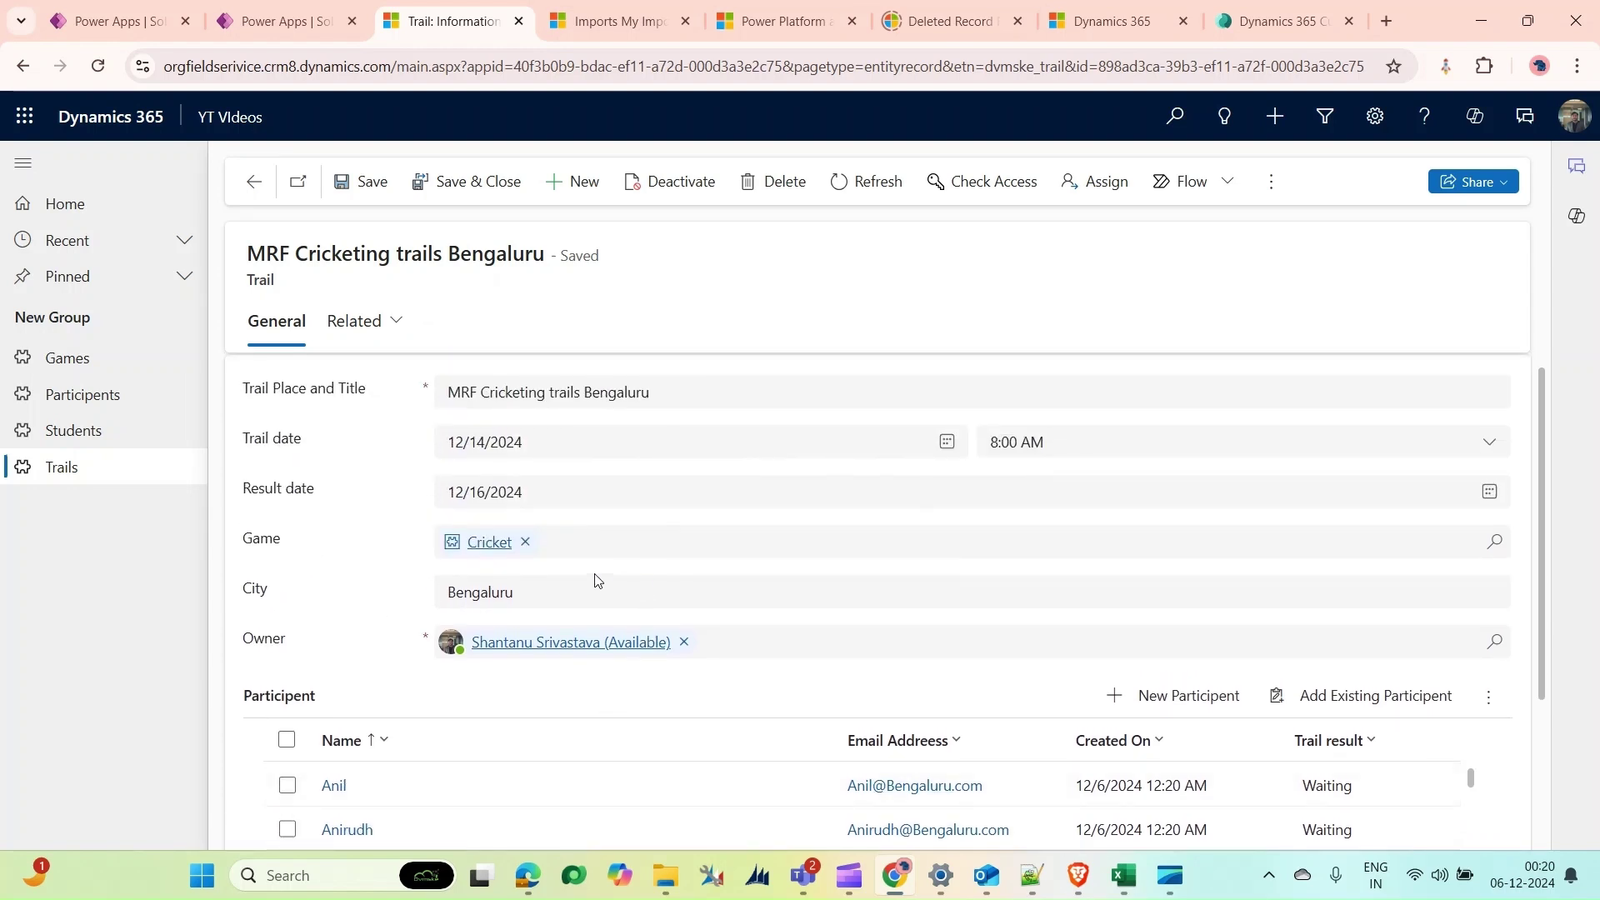
{"action": "scroll", "coordinate": [614, 575], "scroll_direction": "down", "scroll_amount": 2}
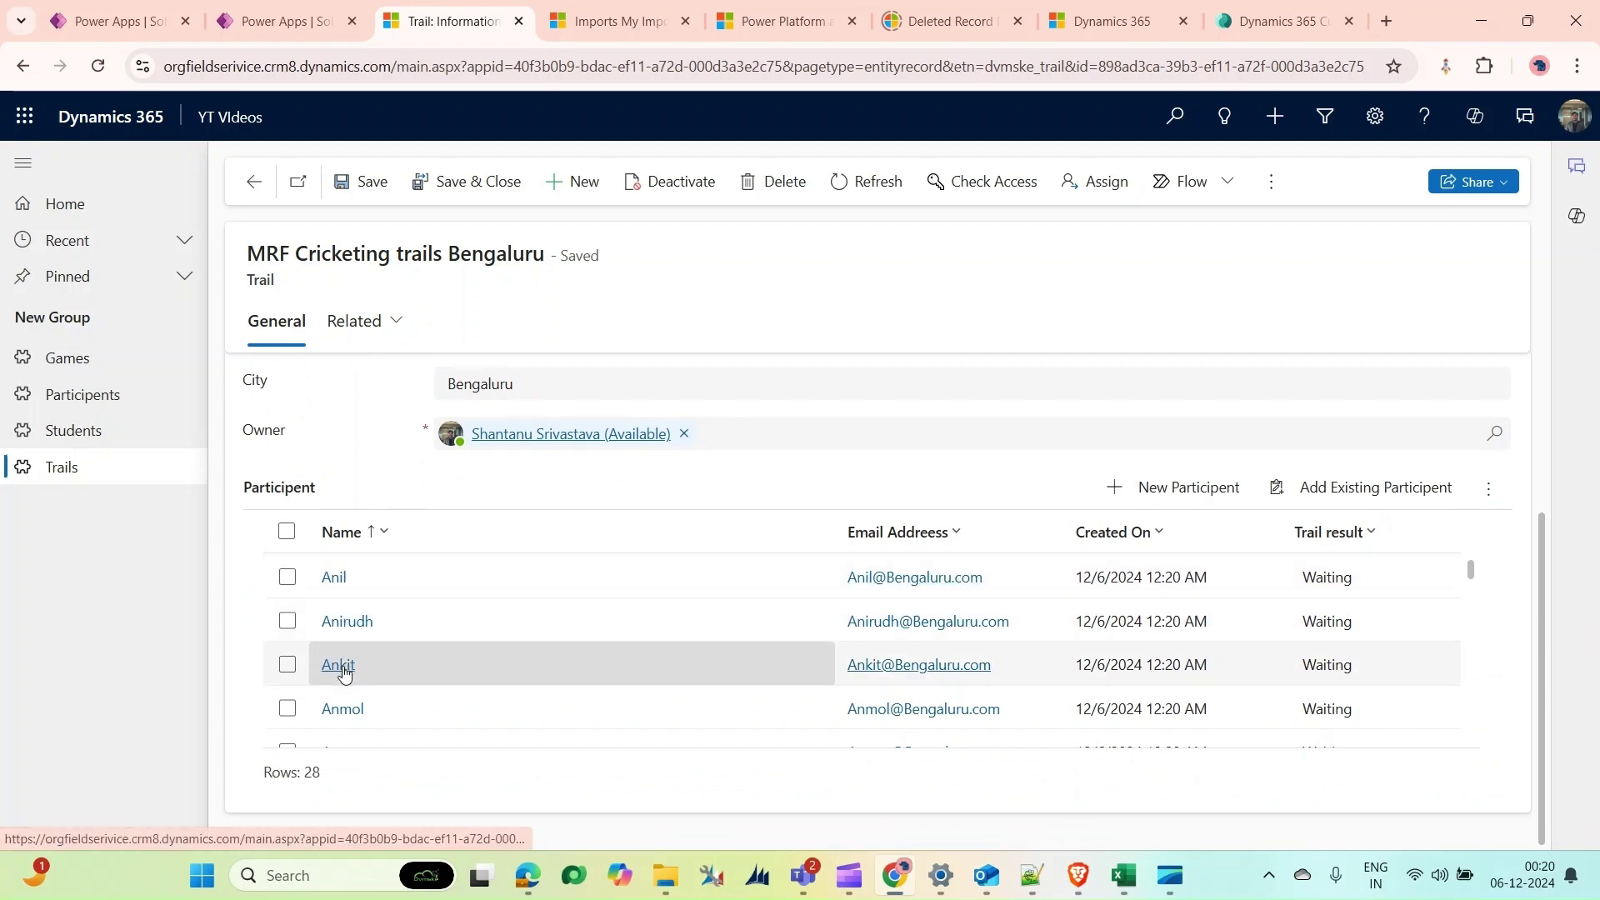
Open a participant of the trail and check its timeline for the invitation email
{"action": "left_click", "coordinate": [350, 708]}
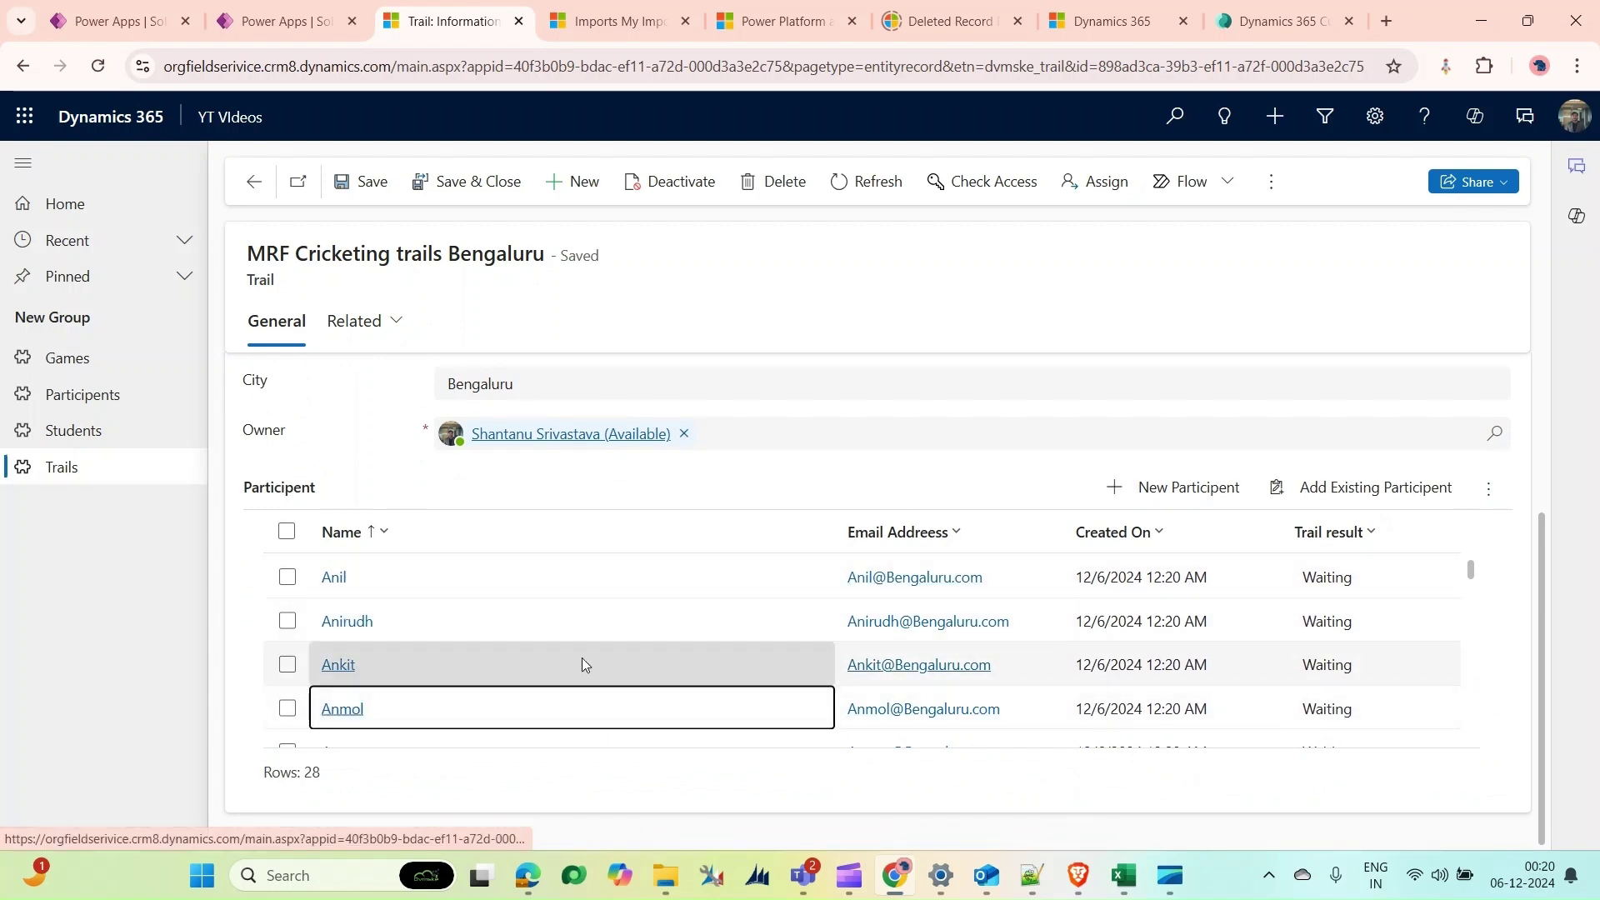
{"action": "left_click", "coordinate": [359, 711]}
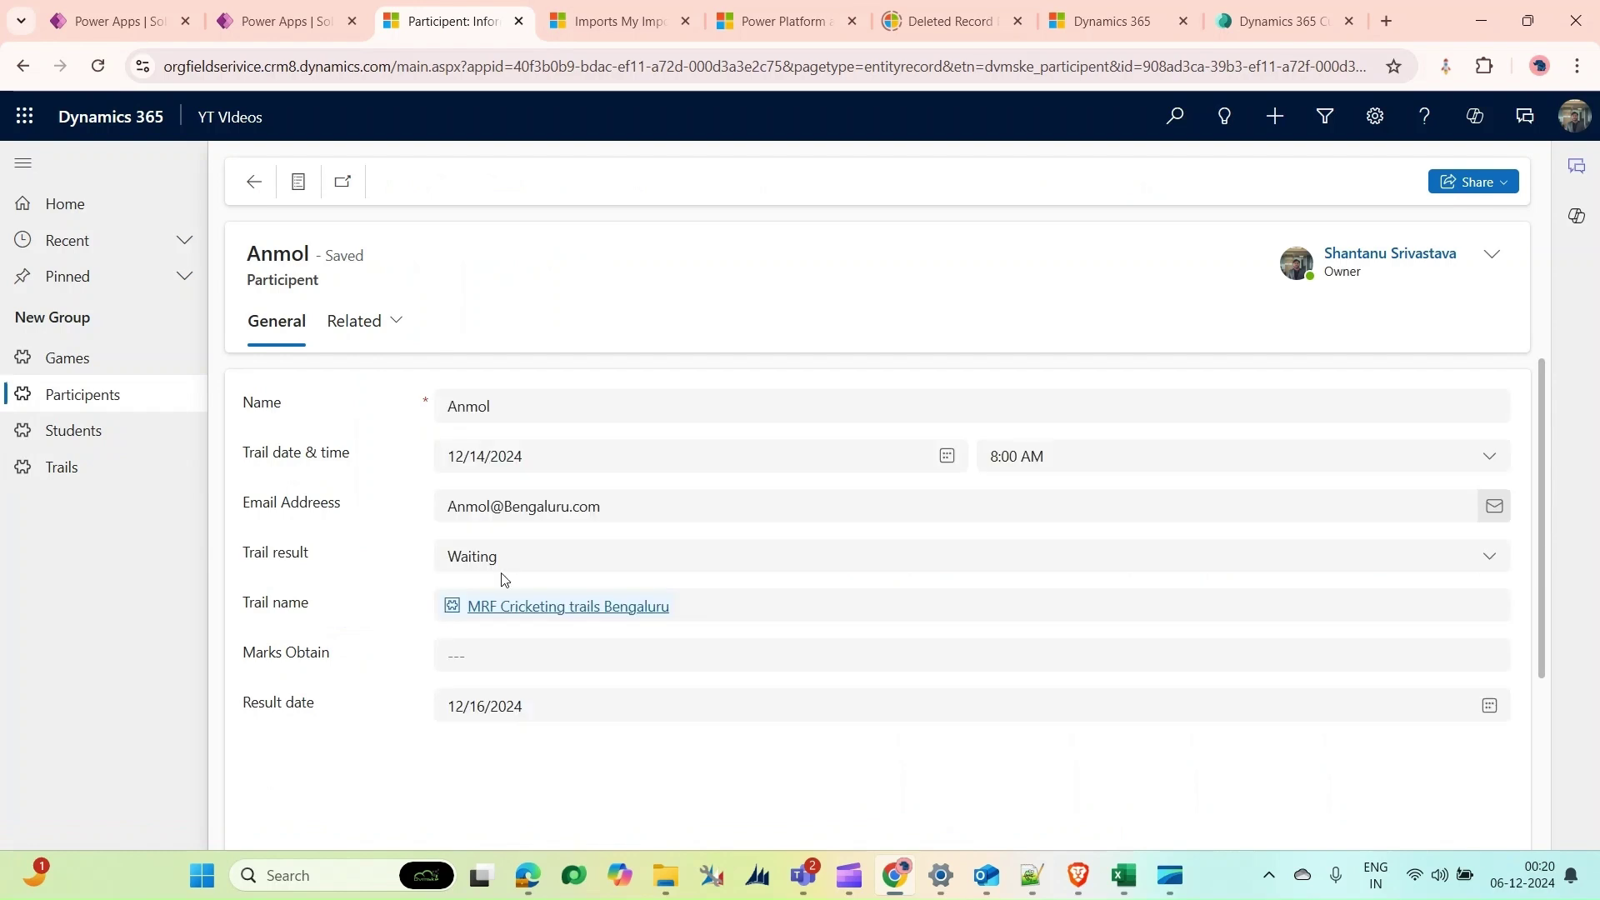
{"action": "scroll", "coordinate": [557, 565], "scroll_direction": "down", "scroll_amount": 2}
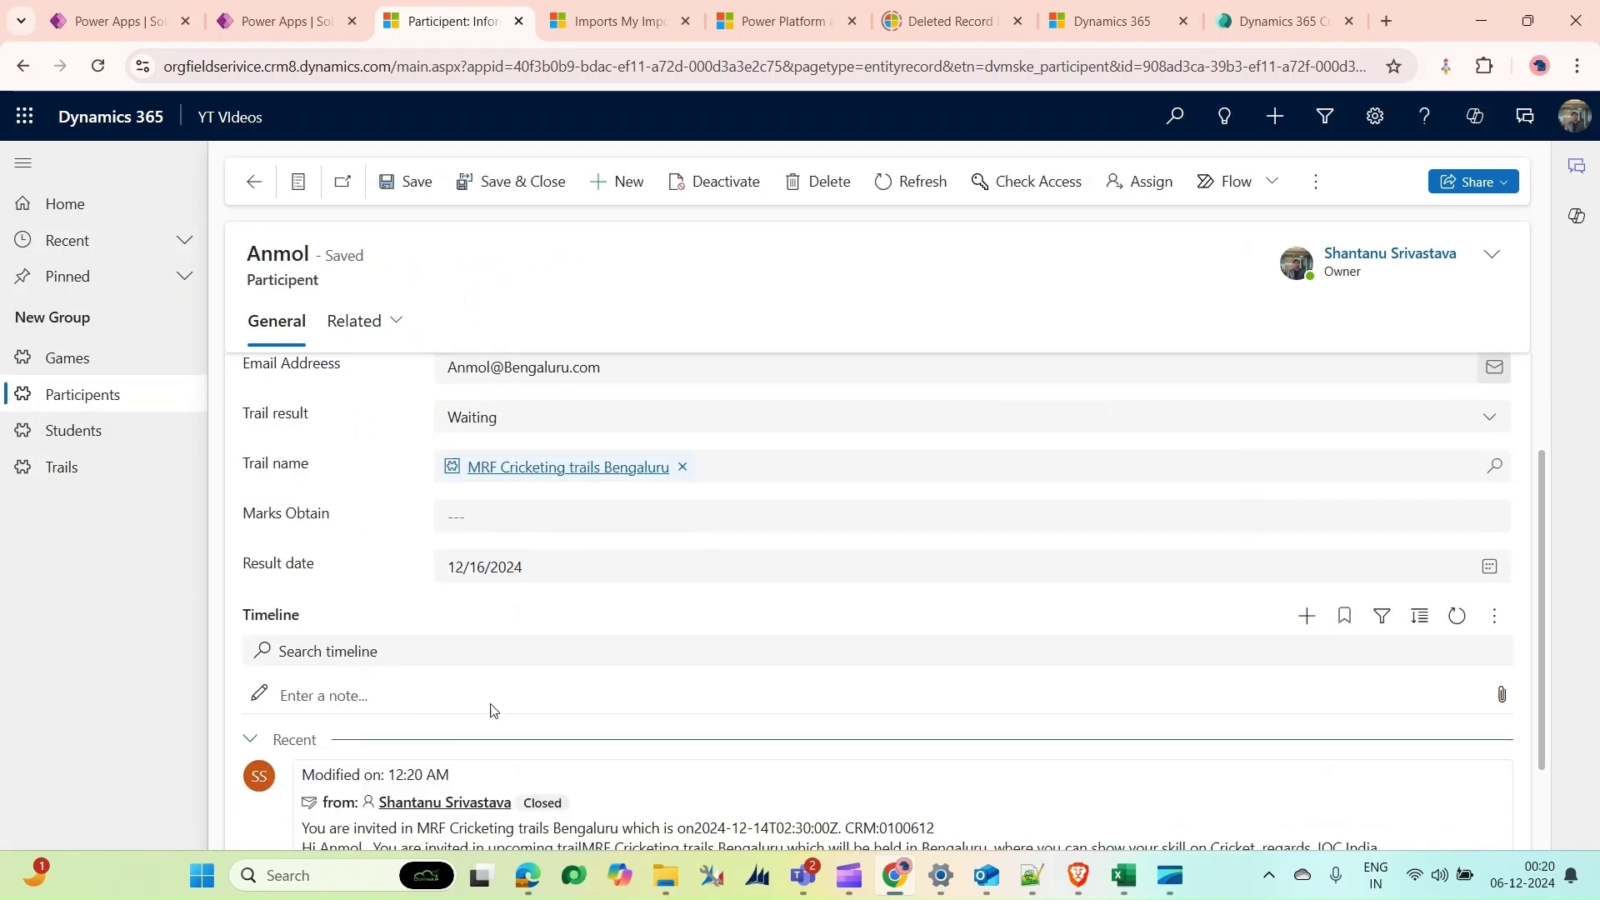
{"action": "scroll", "coordinate": [494, 710], "scroll_direction": "down", "scroll_amount": 1}
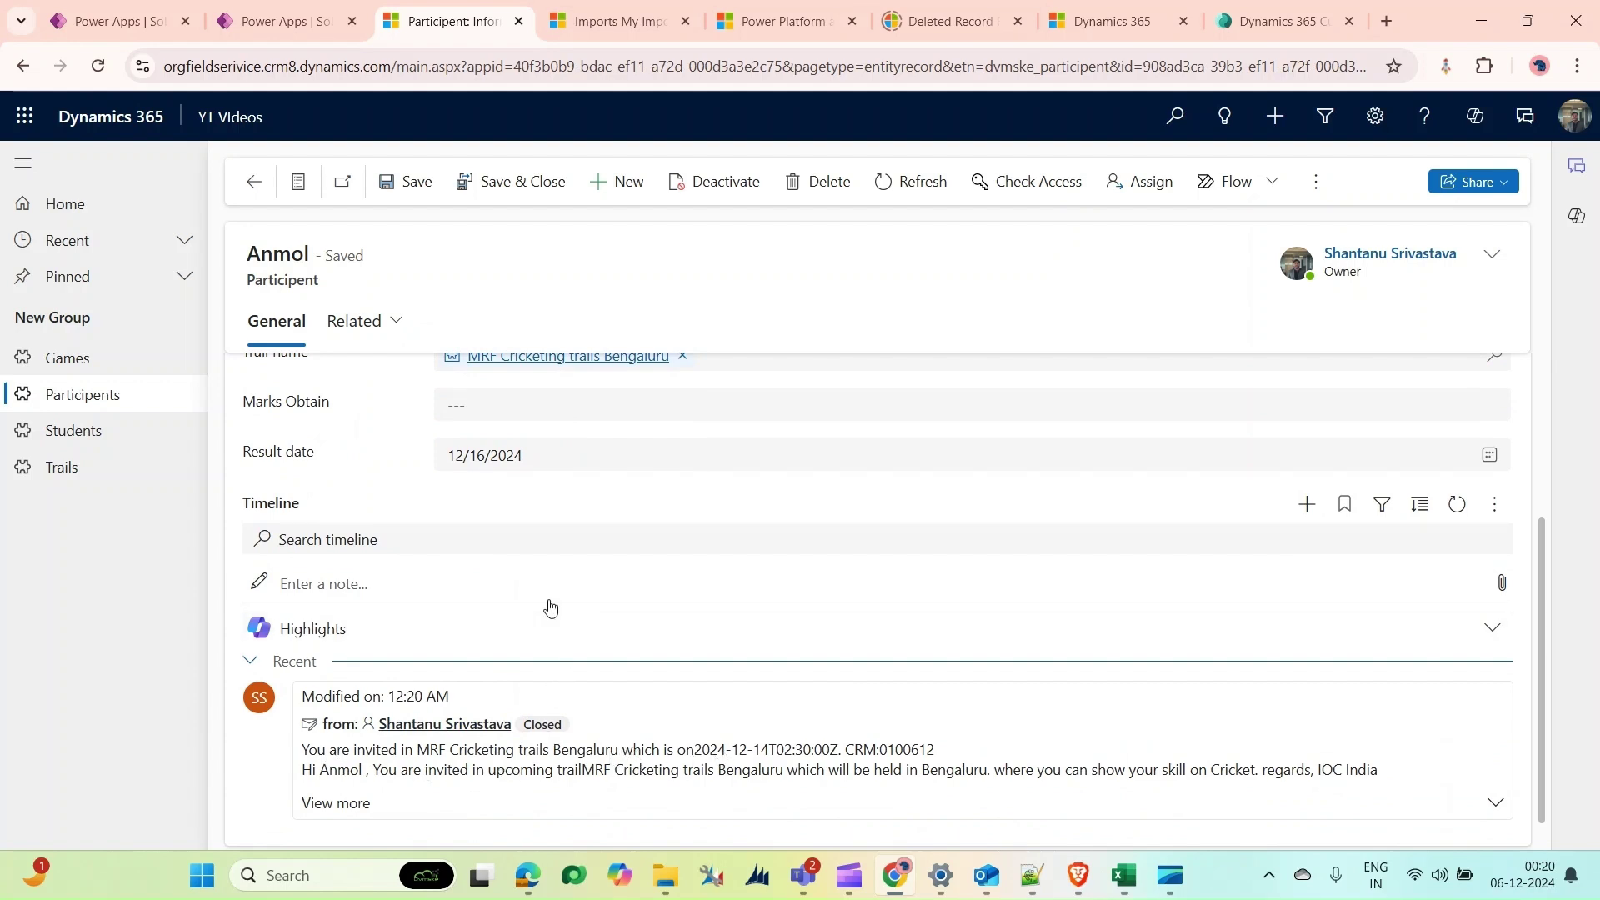
{"action": "scroll", "coordinate": [554, 592], "scroll_direction": "up", "scroll_amount": 3}
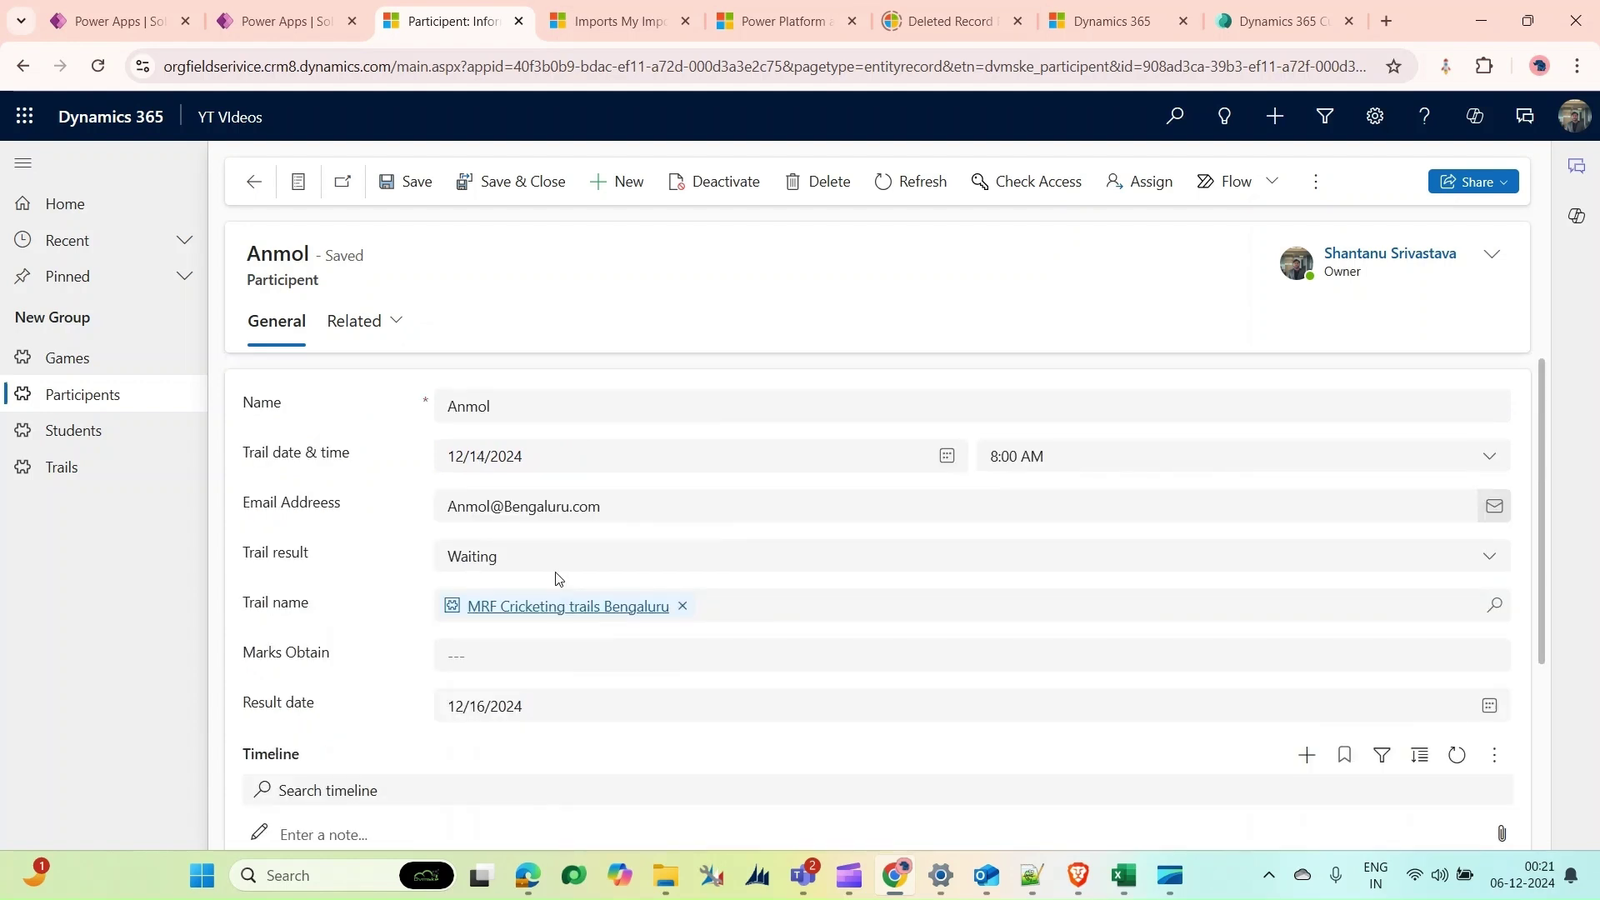